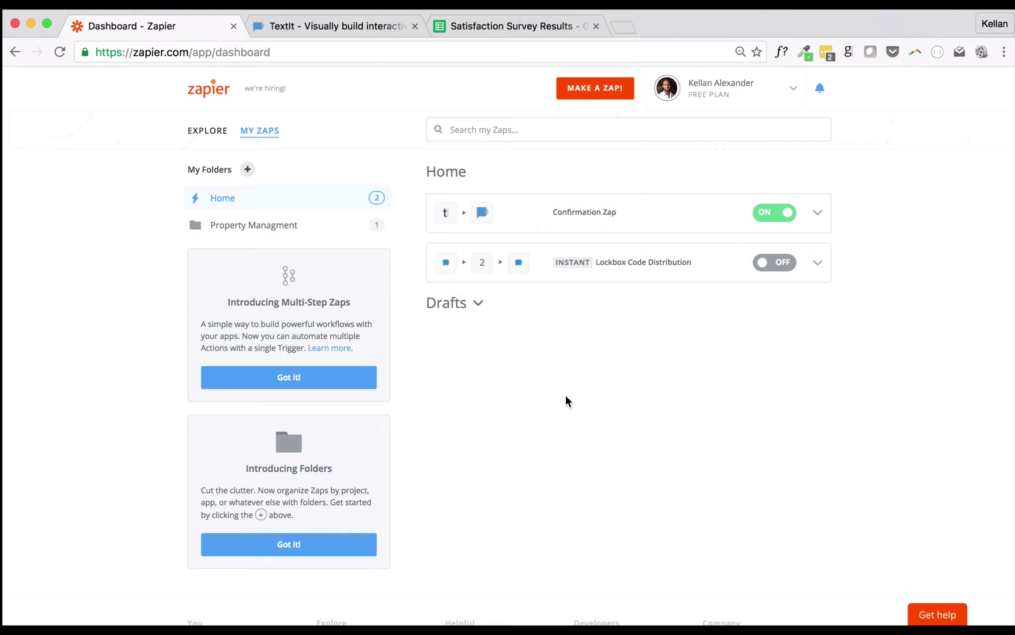
Scroll through the TextIt Sample Flow - Satisfaction Survey, then bring up the Satisfaction Survey Results sheet.
{"action": "left_click", "coordinate": [374, 32]}
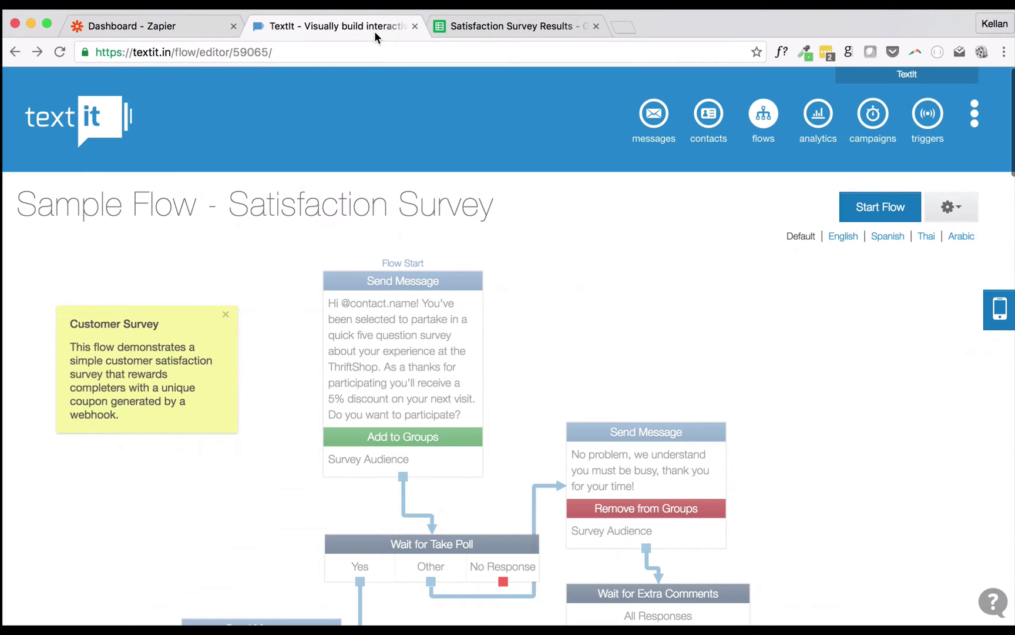
{"action": "scroll", "coordinate": [679, 309], "scroll_direction": "down", "scroll_amount": 10}
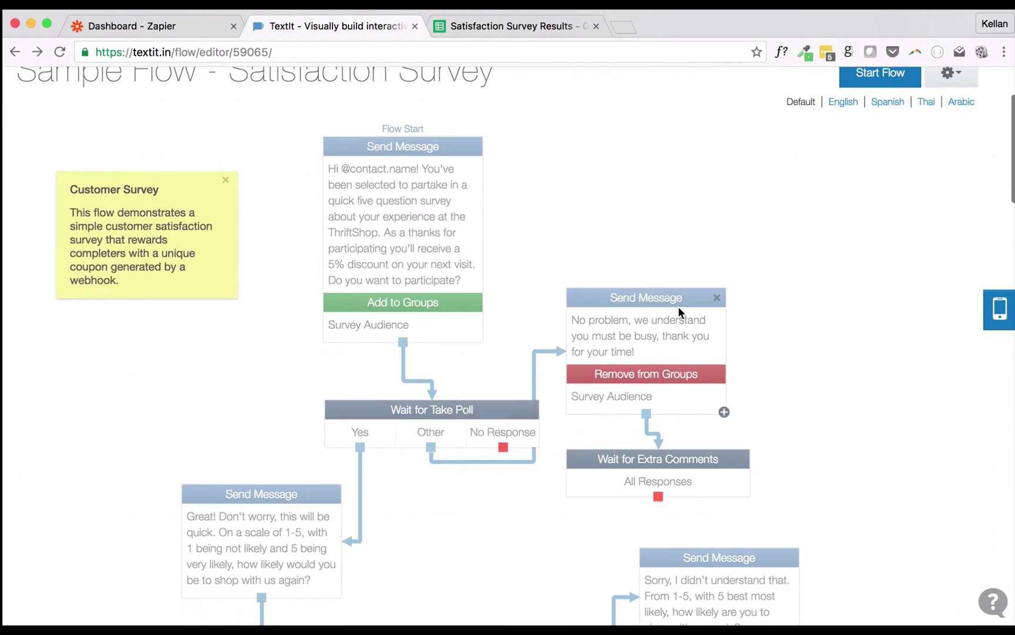
{"action": "scroll", "coordinate": [679, 311], "scroll_direction": "down", "scroll_amount": 1}
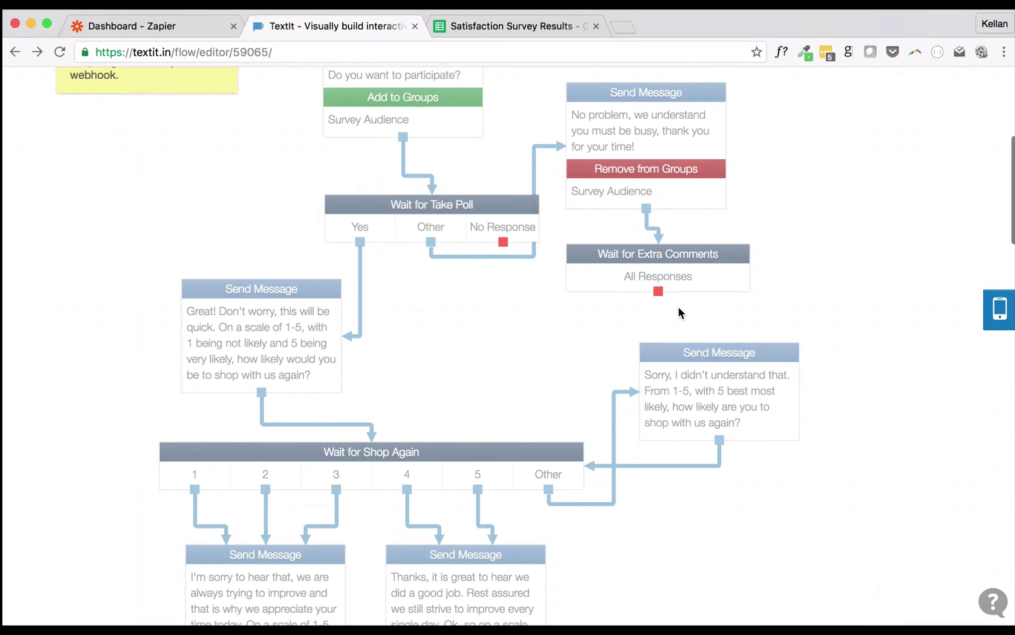
{"action": "scroll", "coordinate": [678, 310], "scroll_direction": "up", "scroll_amount": 8}
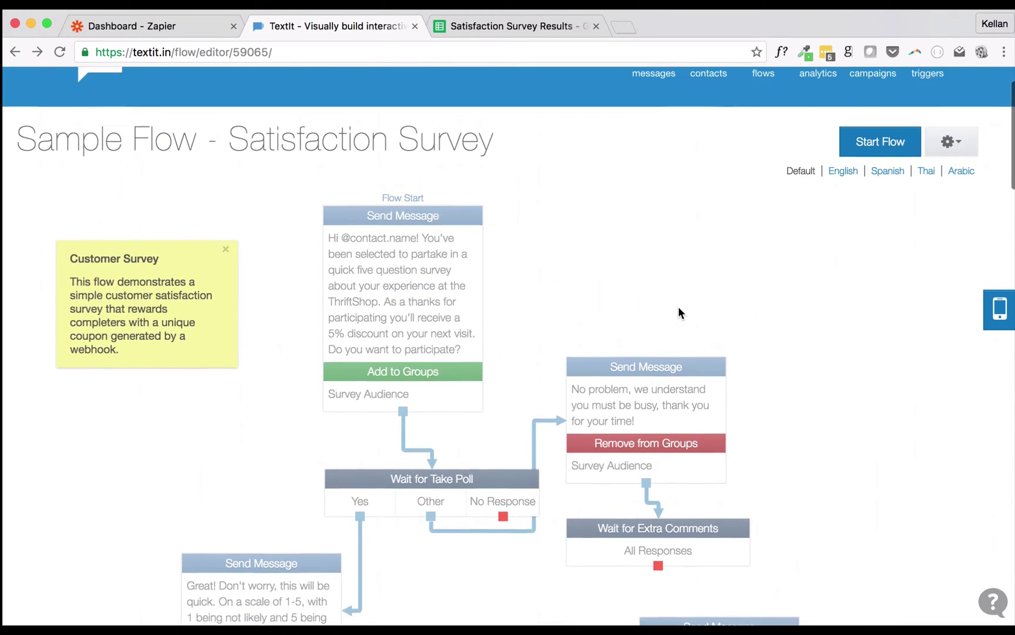
{"action": "scroll", "coordinate": [678, 306], "scroll_direction": "up", "scroll_amount": 2}
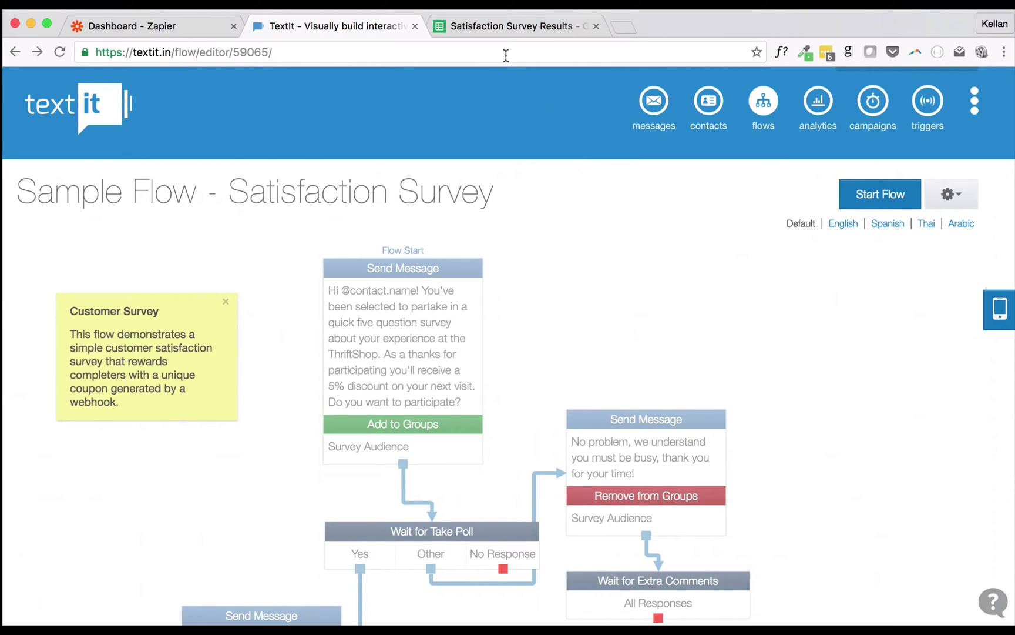
{"action": "left_click", "coordinate": [504, 26]}
{"action": "left_click", "coordinate": [527, 290]}
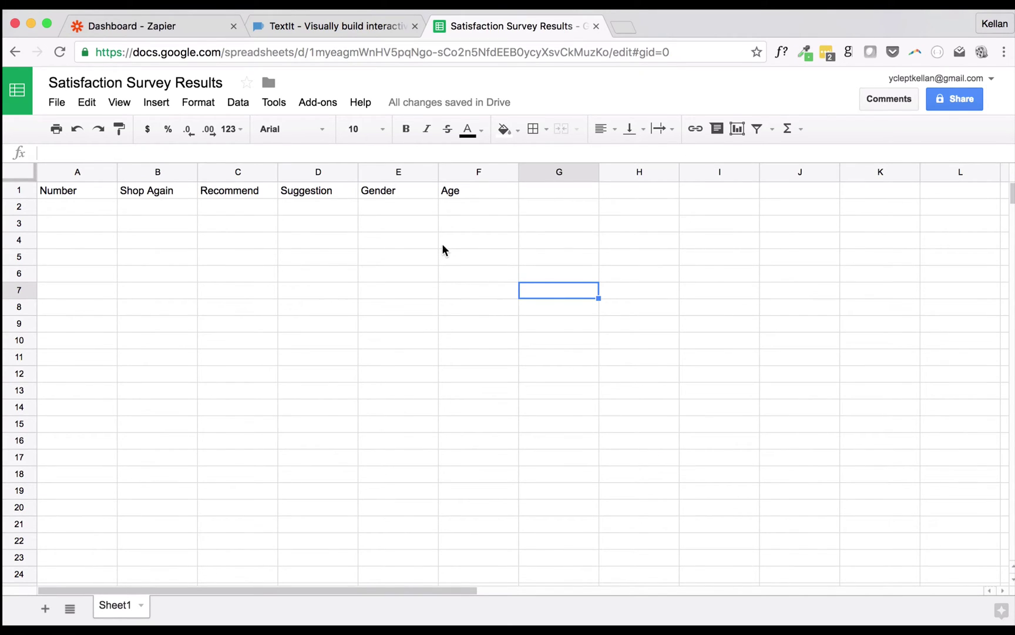
On the TextIt account page, add and save a flow event named satisfaction-results.
{"action": "left_click", "coordinate": [317, 27]}
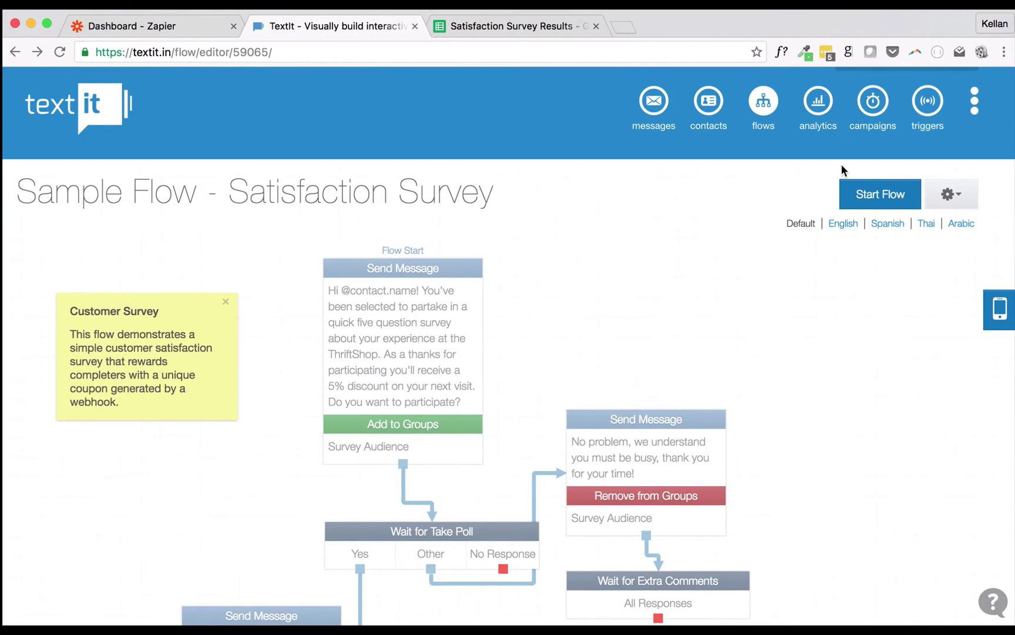
{"action": "left_click", "coordinate": [904, 79]}
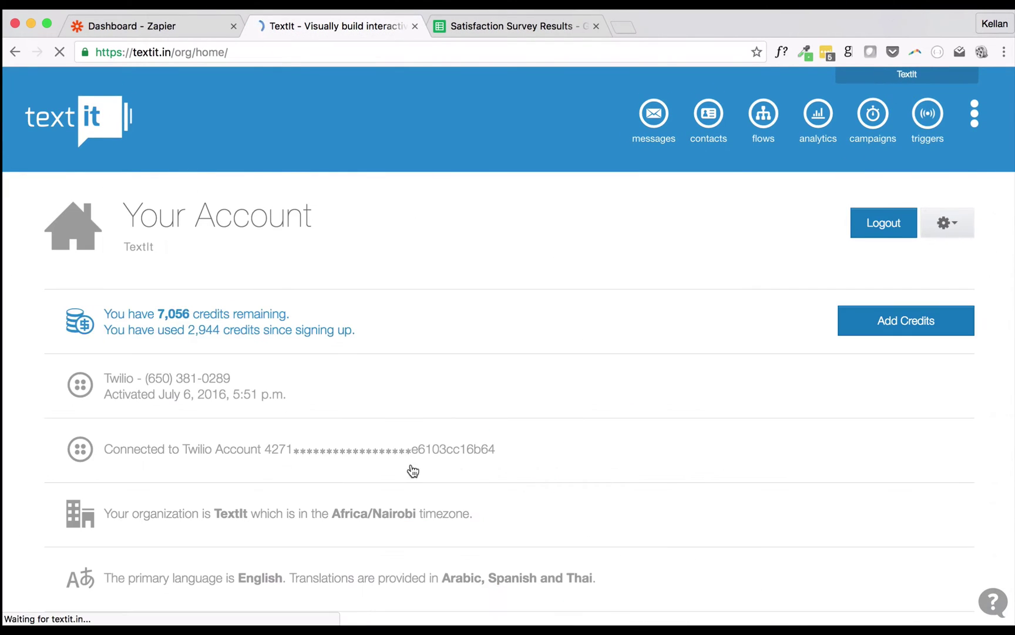
{"action": "scroll", "coordinate": [410, 463], "scroll_direction": "down", "scroll_amount": 10}
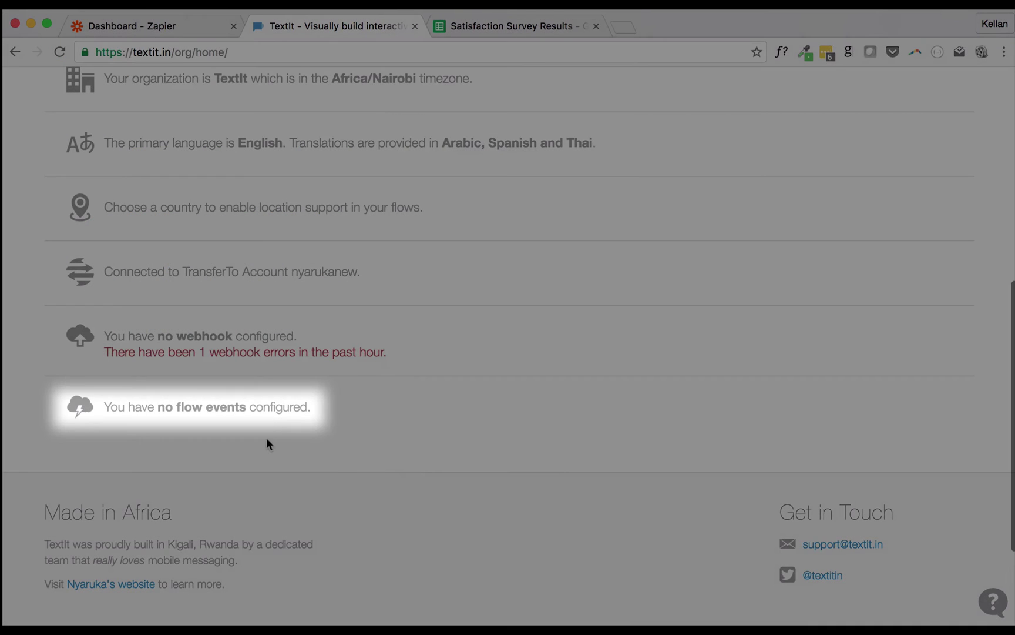
{"action": "left_click", "coordinate": [266, 420]}
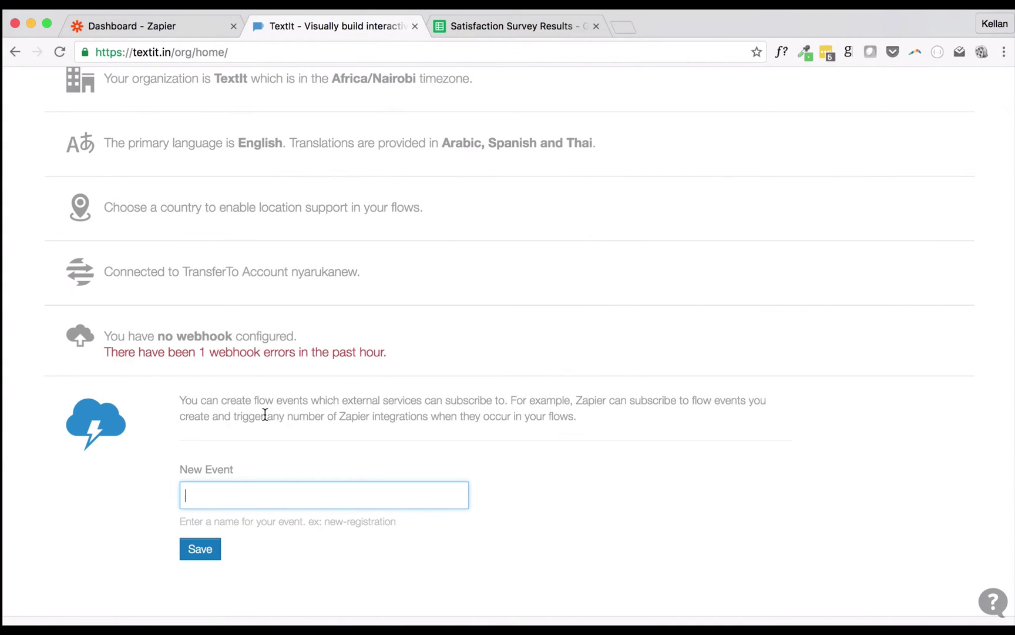
{"action": "type", "text": "satisfaction-results"}
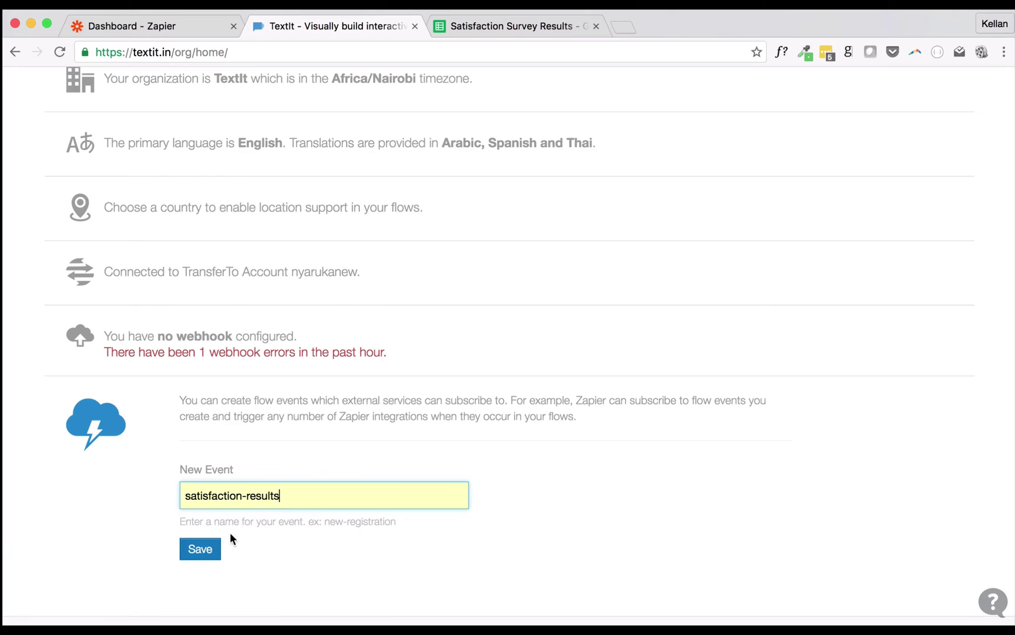
{"action": "left_click", "coordinate": [209, 549]}
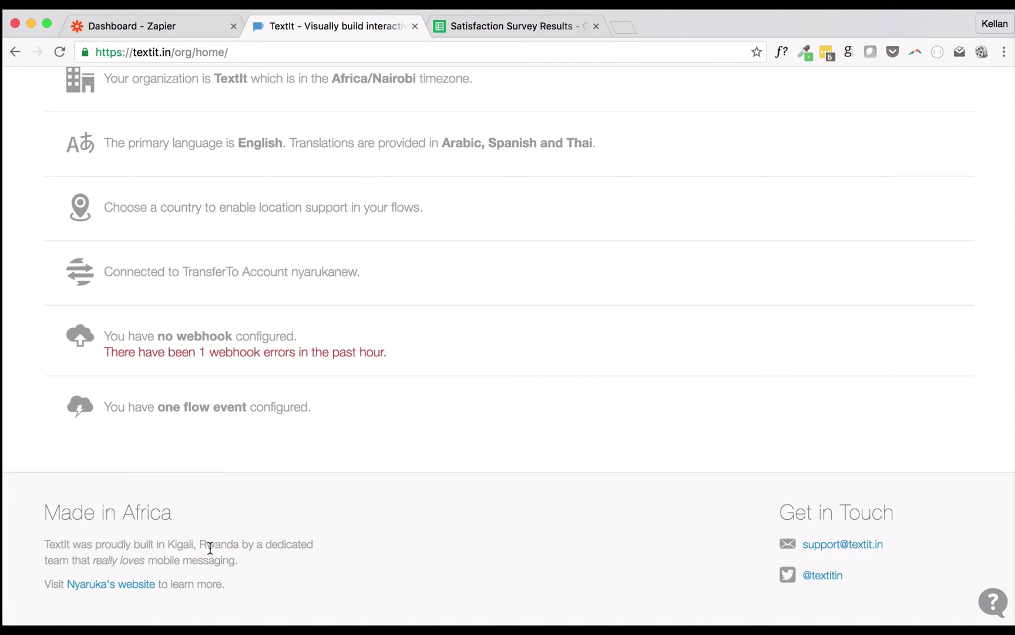
{"action": "scroll", "coordinate": [385, 402], "scroll_direction": "up", "scroll_amount": 8}
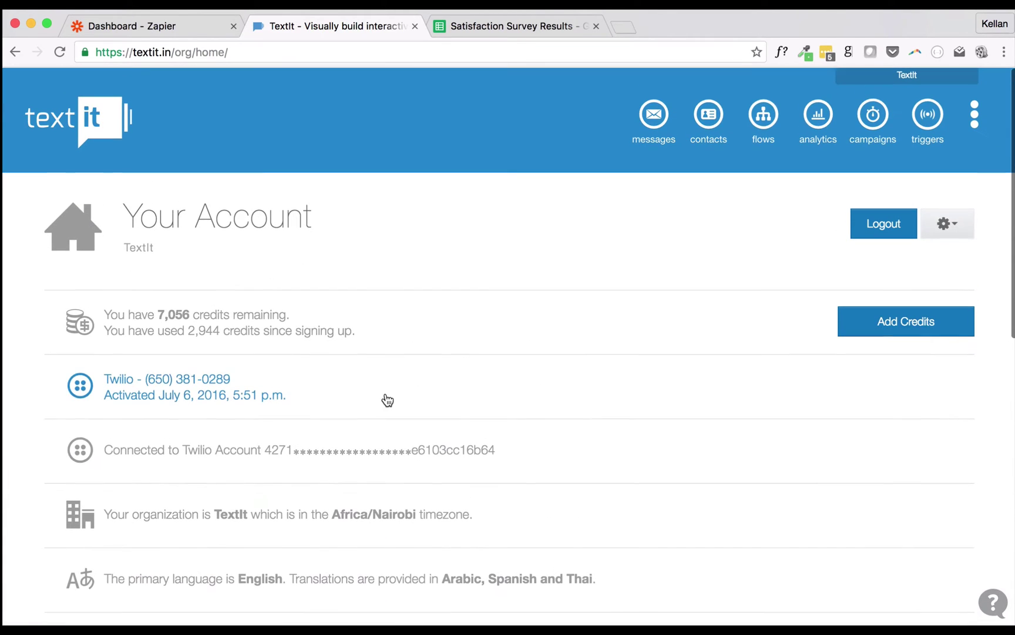
Open the Sample Flow - Satisfaction Survey in the flow editor.
{"action": "left_click", "coordinate": [763, 113]}
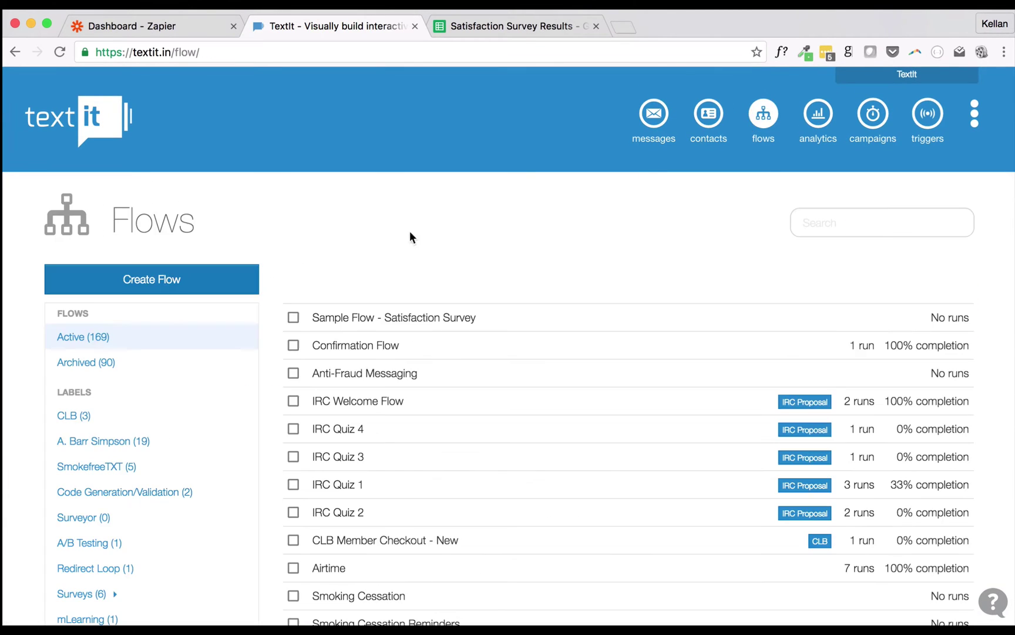
{"action": "left_click", "coordinate": [475, 318]}
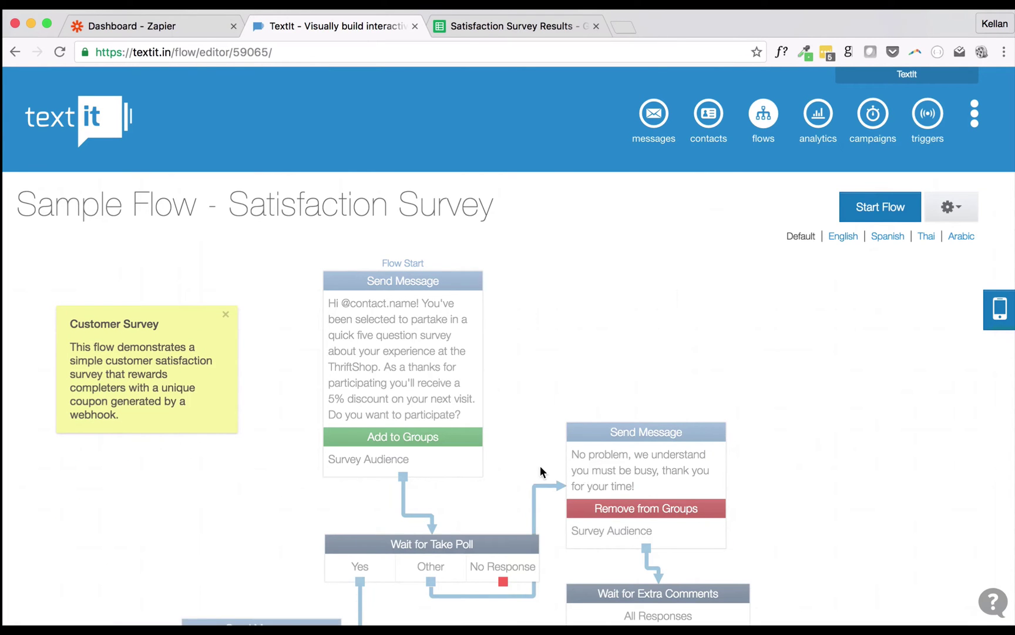
{"action": "scroll", "coordinate": [540, 465], "scroll_direction": "down", "scroll_amount": 6}
{"action": "scroll", "coordinate": [539, 465], "scroll_direction": "down", "scroll_amount": 20}
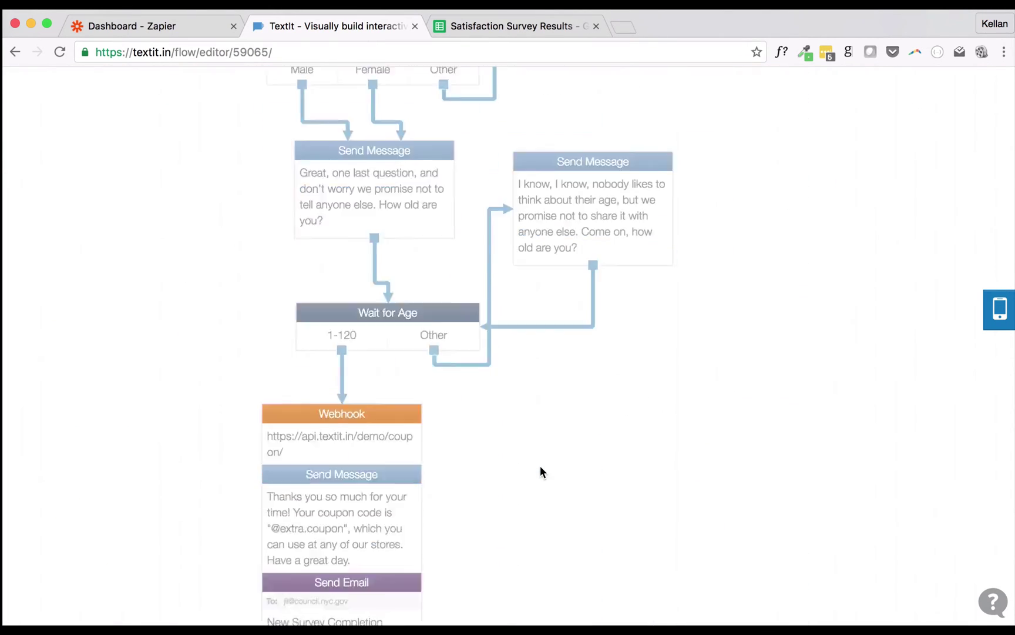
Attach a Call Zapier step for the satisfaction-results event after the Send Email node.
{"action": "left_click_drag", "start_coordinate": [342, 313], "coordinate": [418, 390]}
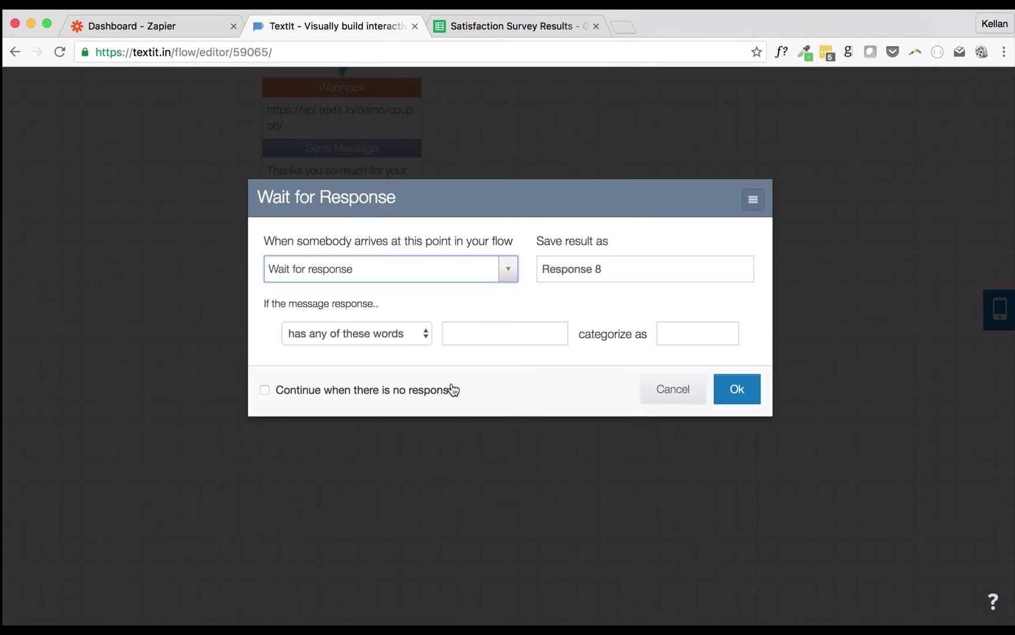
{"action": "left_click", "coordinate": [508, 269]}
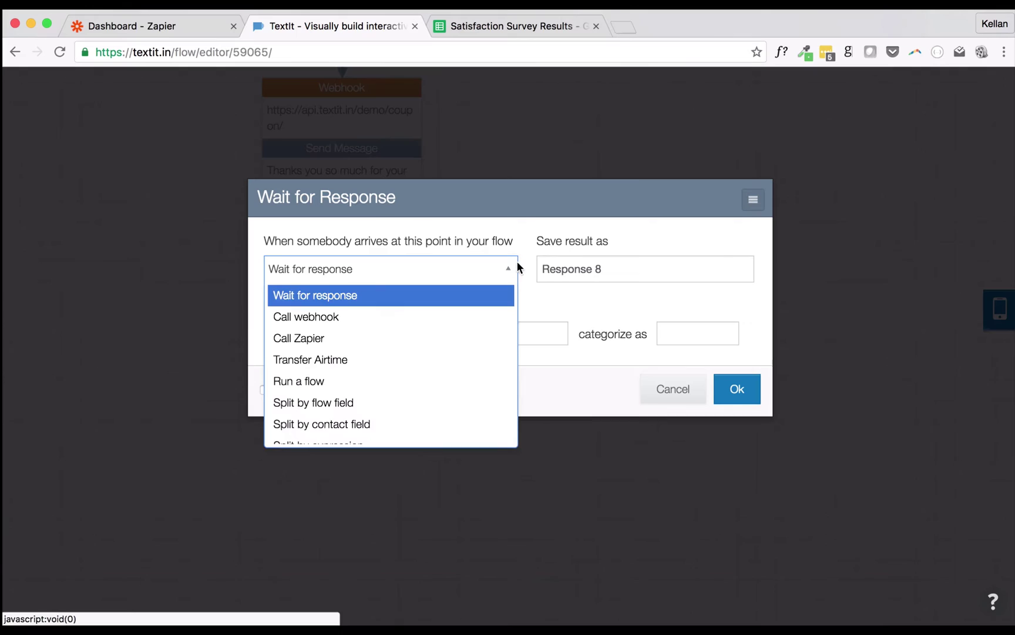
{"action": "left_click", "coordinate": [469, 338]}
{"action": "left_click", "coordinate": [469, 339]}
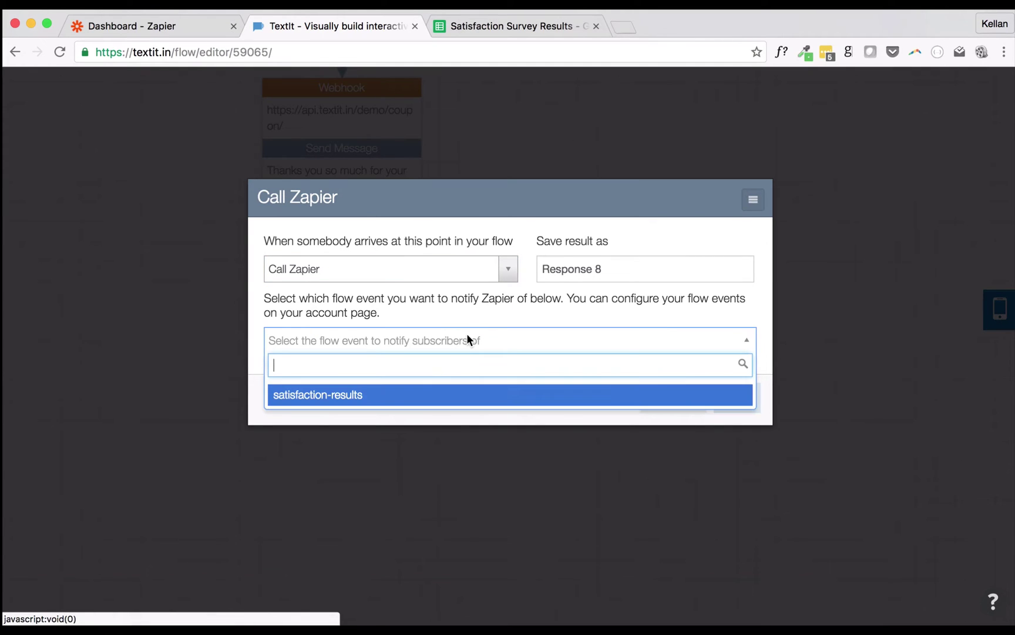
{"action": "left_click", "coordinate": [419, 394]}
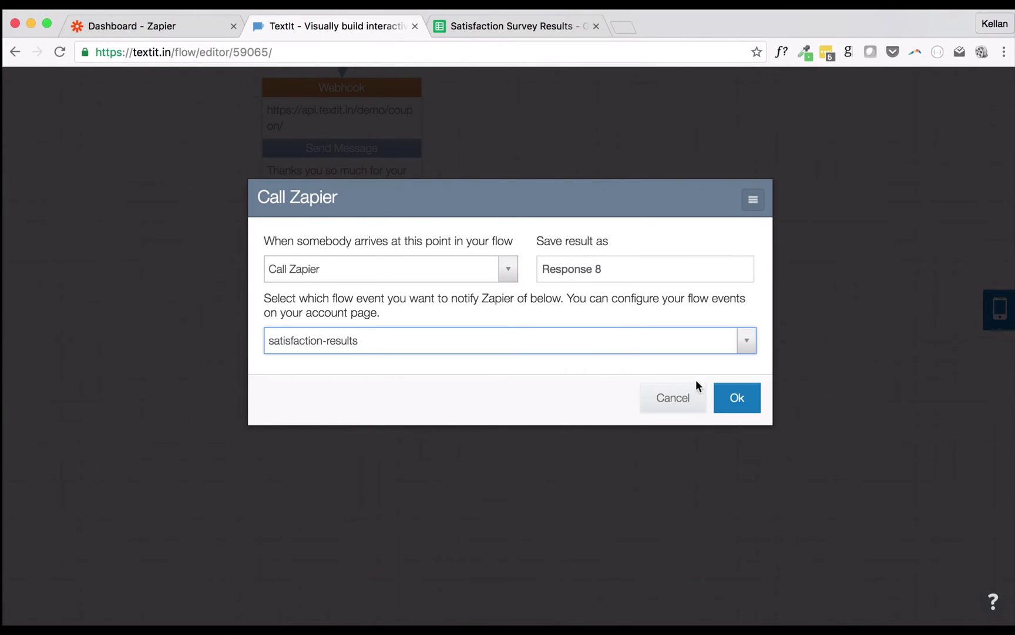
{"action": "left_click", "coordinate": [734, 397]}
{"action": "left_click", "coordinate": [505, 413]}
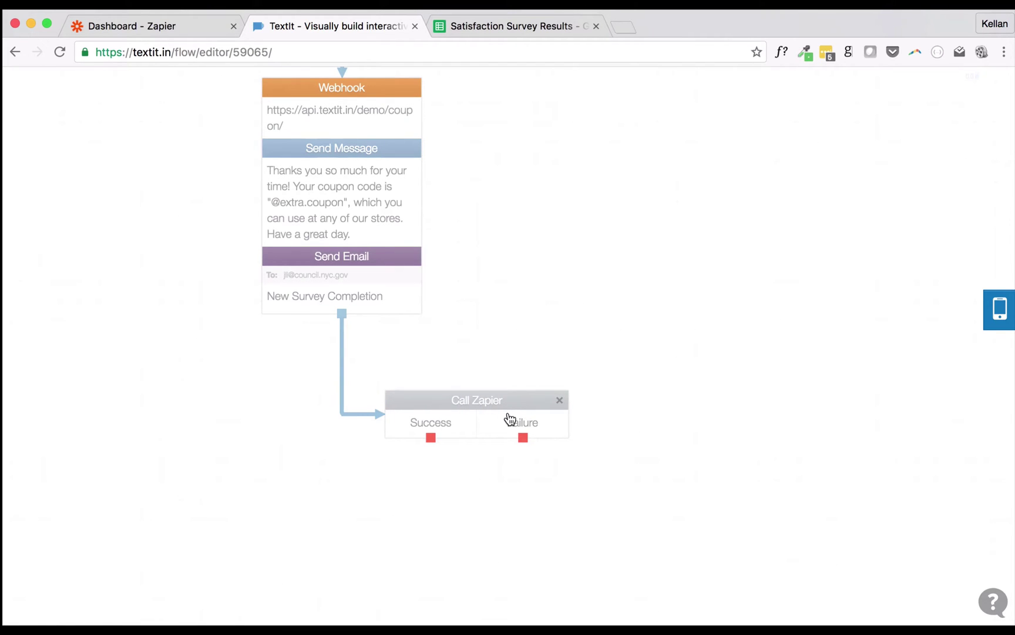
Add a Send Email step on the Call Zapier Failure branch.
{"action": "left_click", "coordinate": [509, 418]}
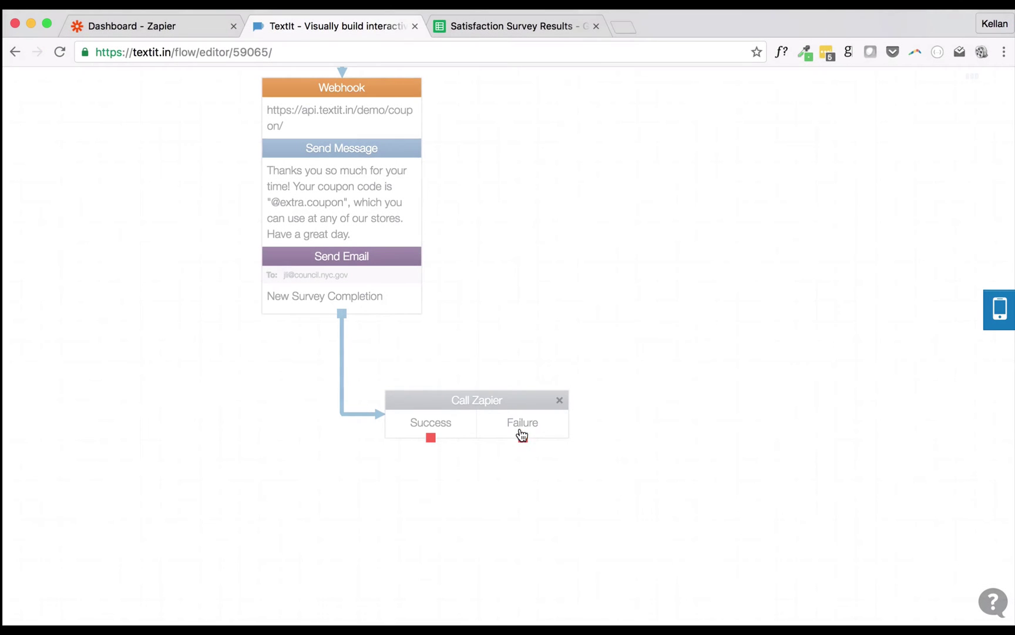
{"action": "left_click_drag", "start_coordinate": [523, 437], "coordinate": [645, 487]}
{"action": "left_click", "coordinate": [542, 285]}
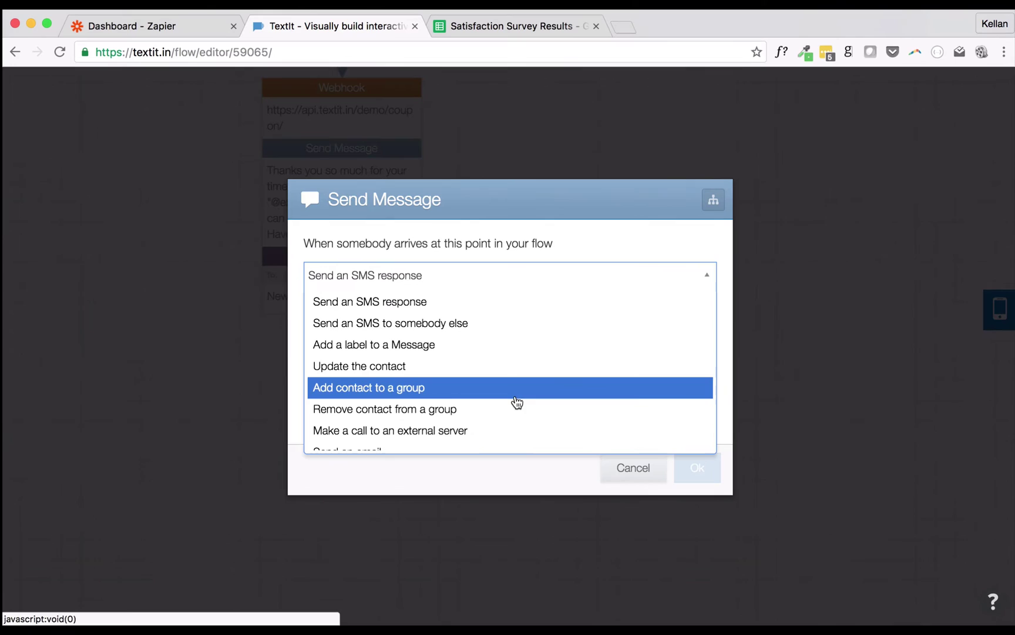
{"action": "scroll", "coordinate": [516, 402], "scroll_direction": "down", "scroll_amount": 3}
{"action": "left_click", "coordinate": [481, 406]}
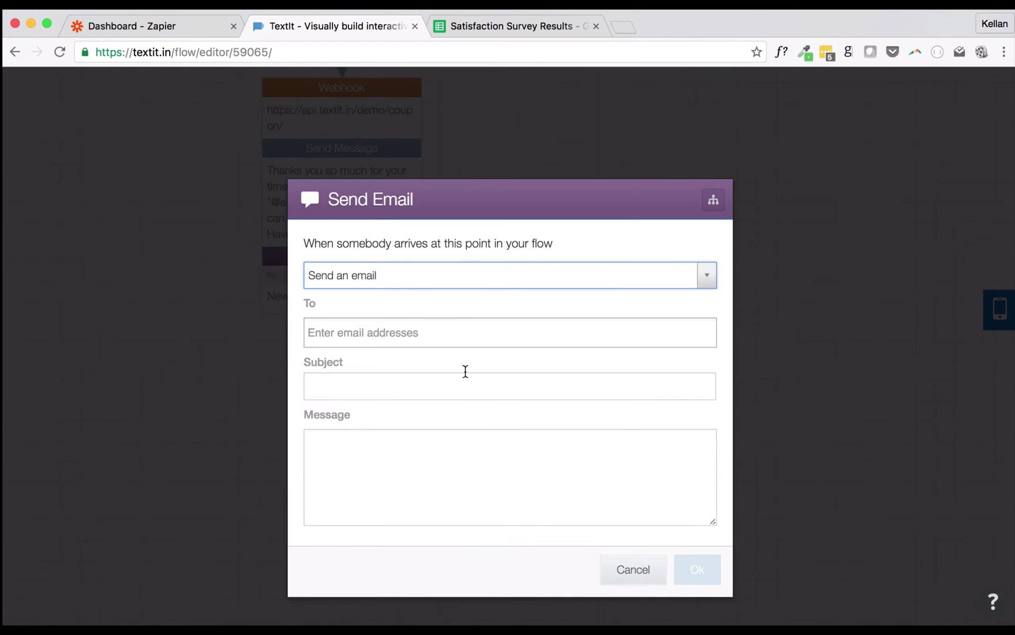
Fill in the recipient's e-mail, subject 'Zap Failure: Satisfaction Survey' and message 'Failure!', then save.
{"action": "left_click", "coordinate": [458, 330]}
{"action": "key", "text": "super+v"}
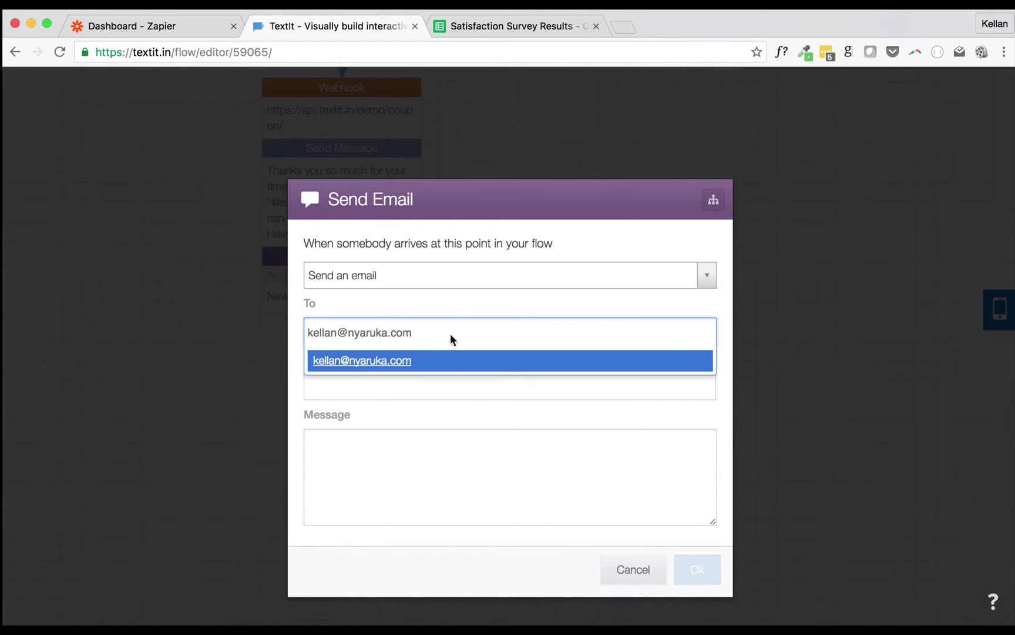
{"action": "left_click", "coordinate": [422, 357]}
{"action": "left_click", "coordinate": [418, 387]}
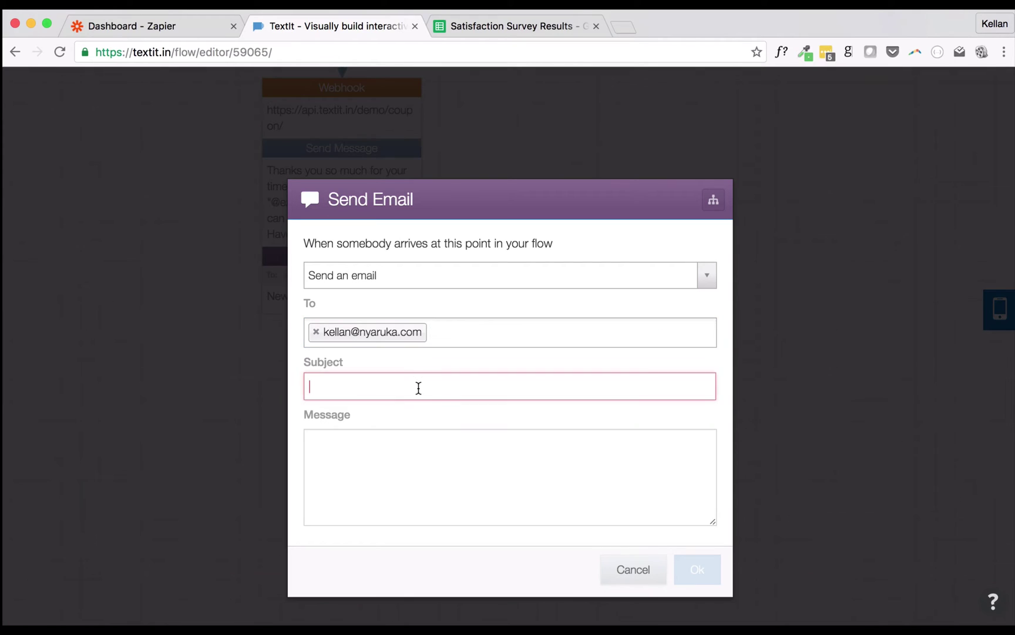
{"action": "type", "text": "Zap Failure: Satisfaction Survey"}
{"action": "left_click", "coordinate": [414, 456]}
{"action": "type", "text": "Failure!"}
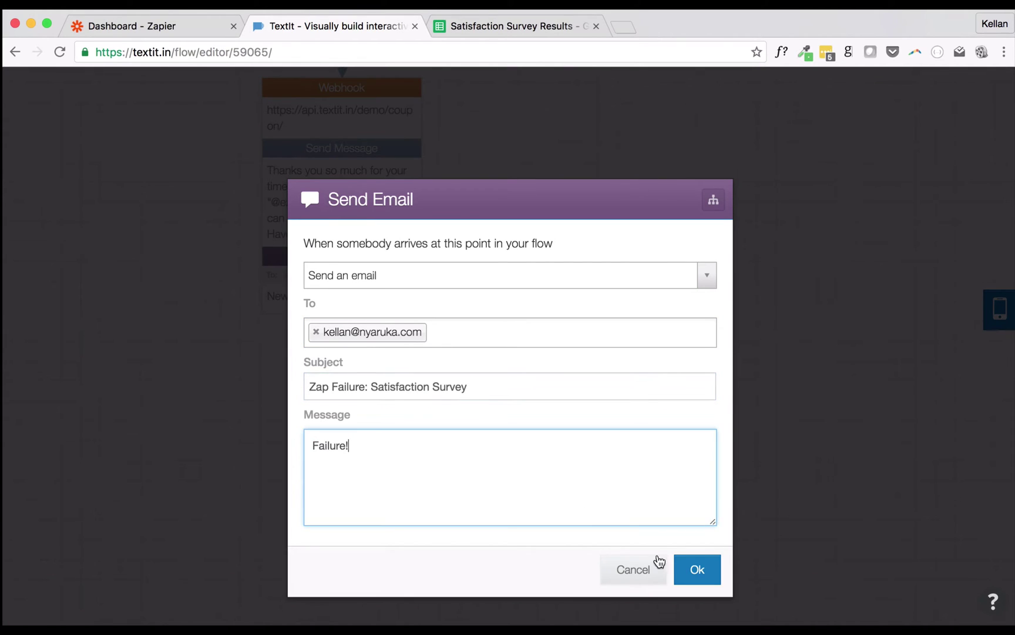
{"action": "left_click", "coordinate": [679, 567]}
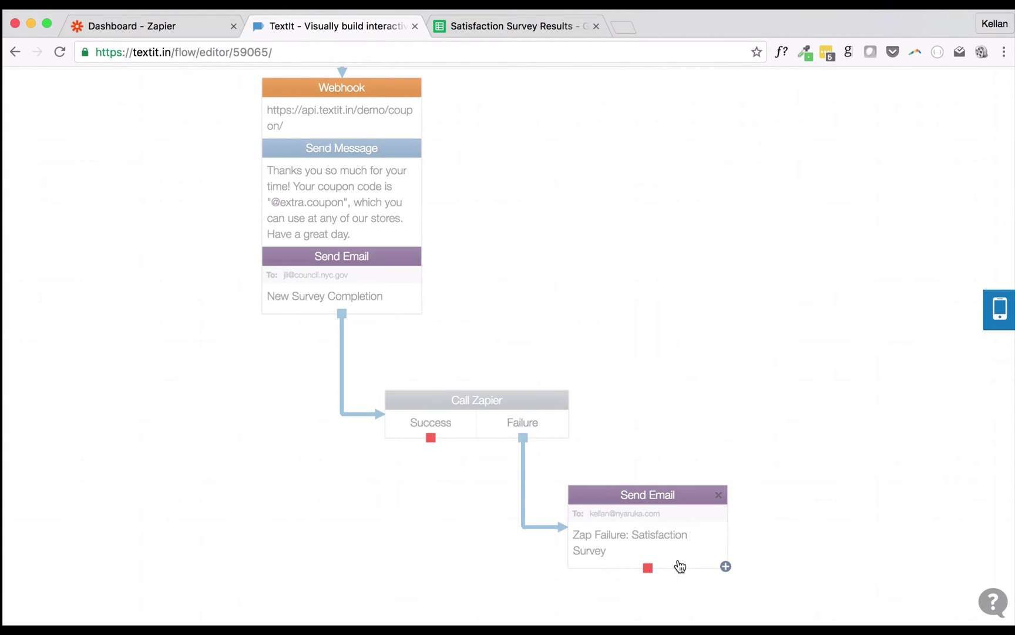
In the simulator, reply sure, ratings 3 and 3, faster delivery, male, and age 24.
{"action": "left_click", "coordinate": [993, 310]}
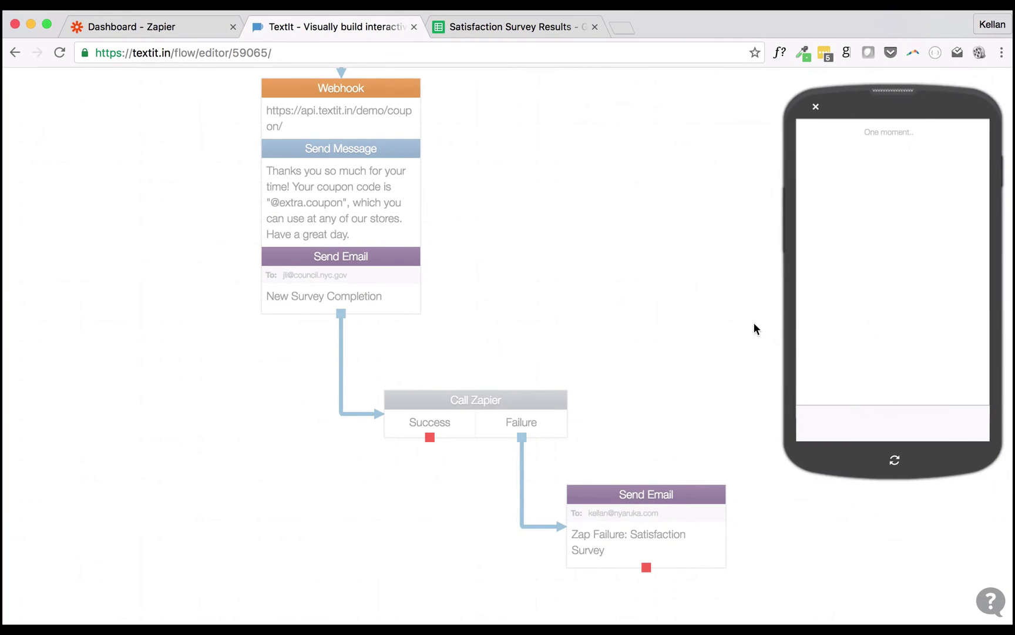
{"action": "type", "text": "sure"}
{"action": "key", "text": "Return"}
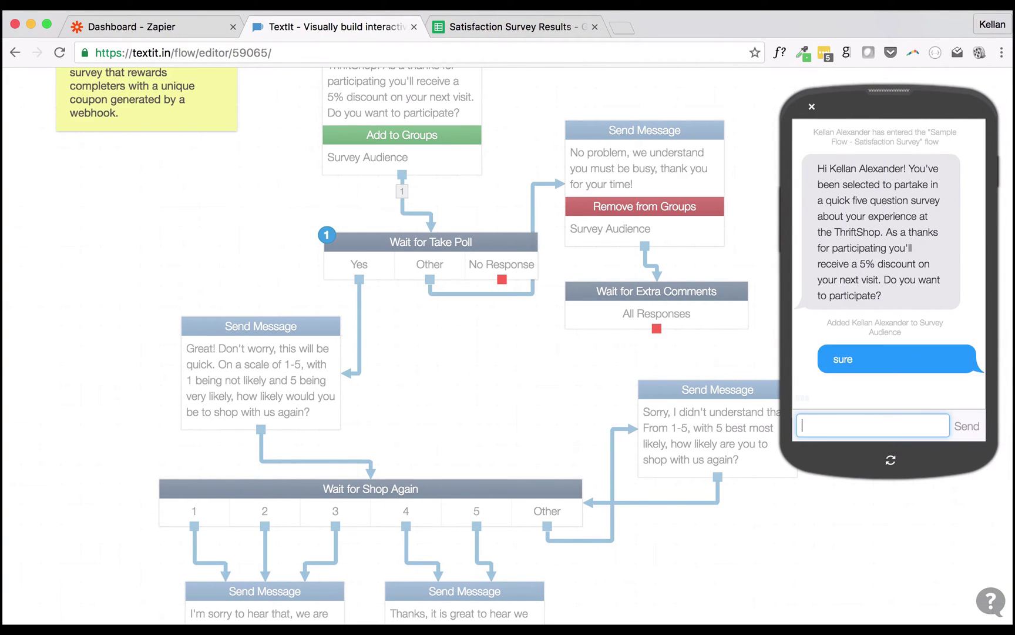
{"action": "type", "text": "3"}
{"action": "key", "text": "Return"}
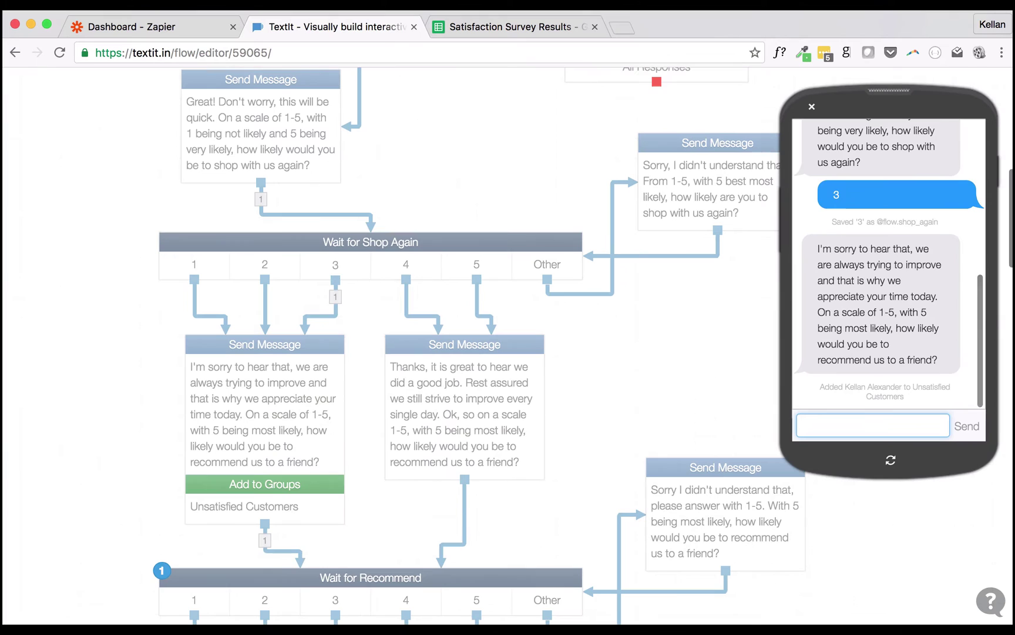
{"action": "type", "text": "3"}
{"action": "key", "text": "Return"}
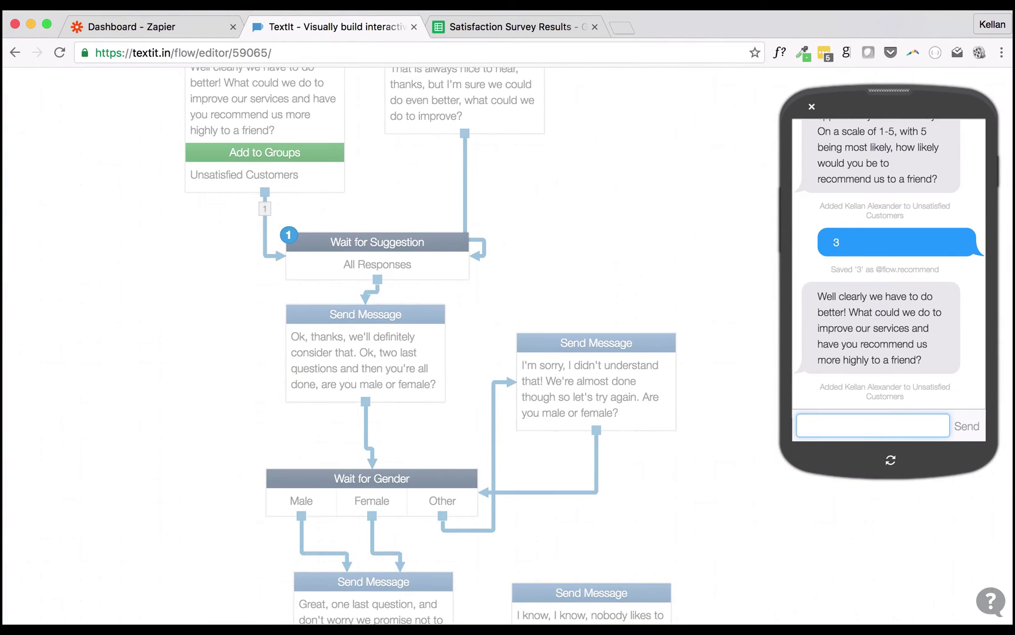
{"action": "type", "text": "faster delivery"}
{"action": "key", "text": "Return"}
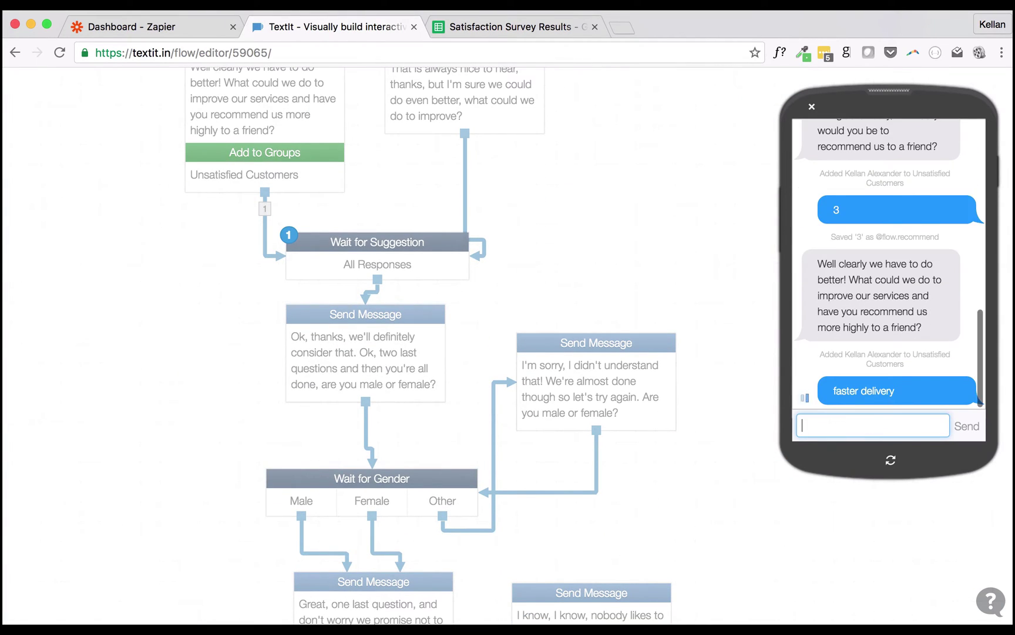
{"action": "type", "text": "mal"}
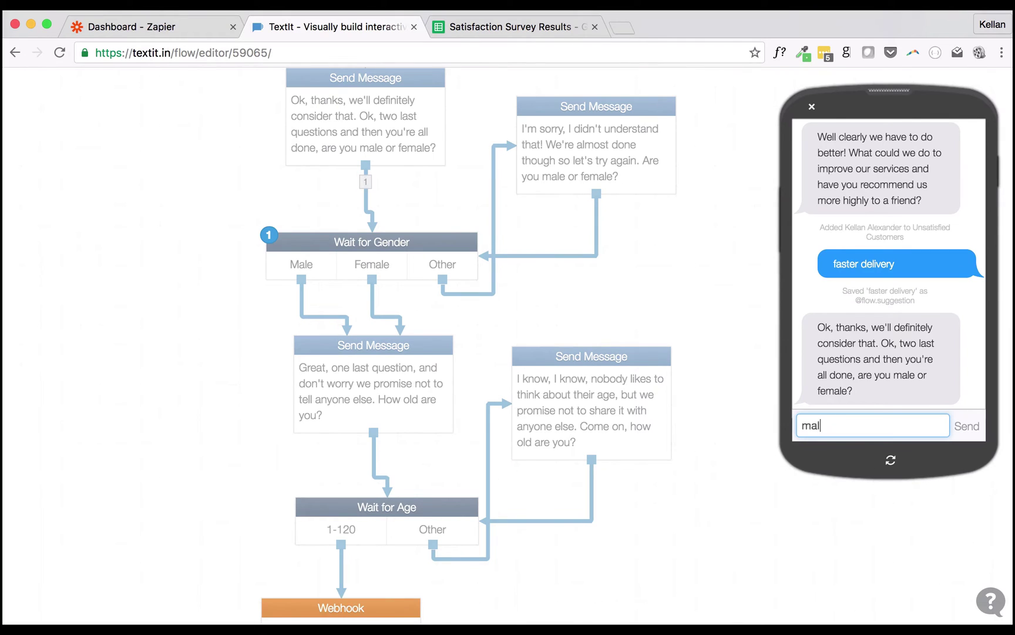
{"action": "type", "text": "e"}
{"action": "key", "text": "Return"}
{"action": "type", "text": "24"}
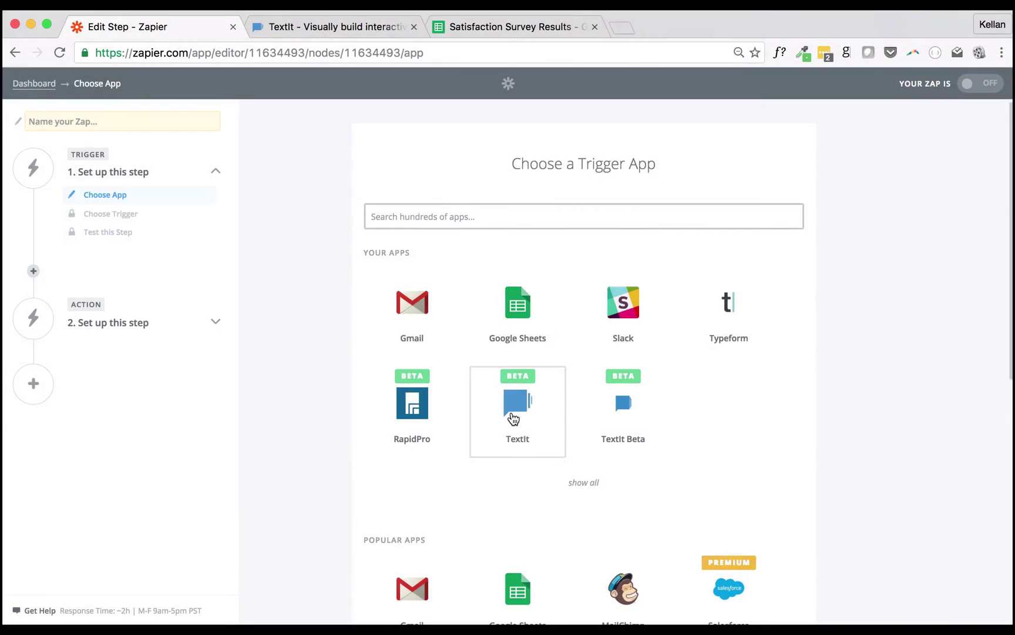
Choose TextIt as the trigger app with the Flow Event trigger.
{"action": "left_click", "coordinate": [513, 406]}
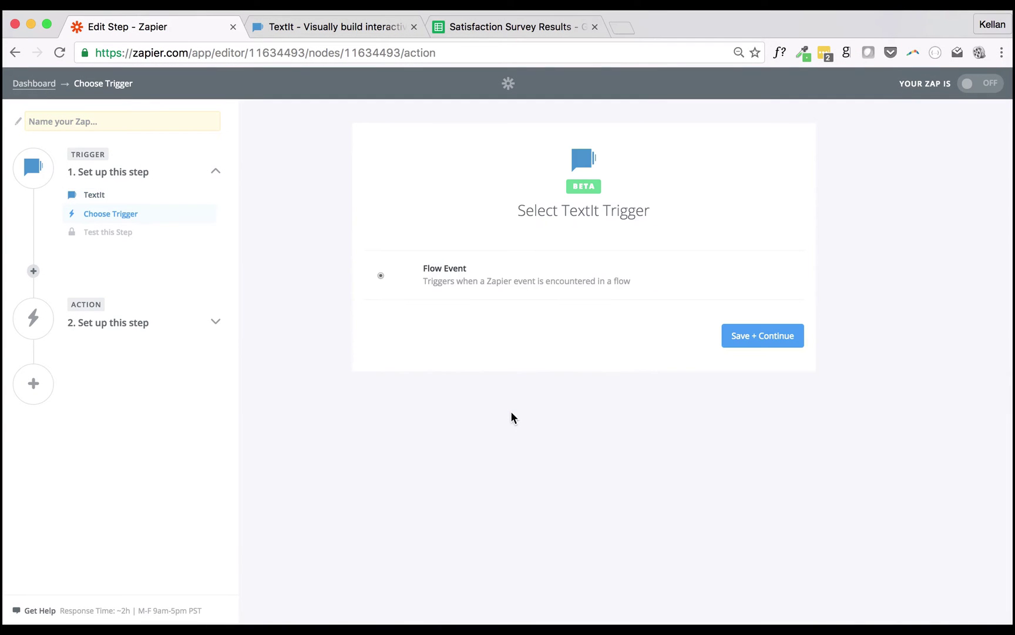
{"action": "left_click", "coordinate": [747, 337]}
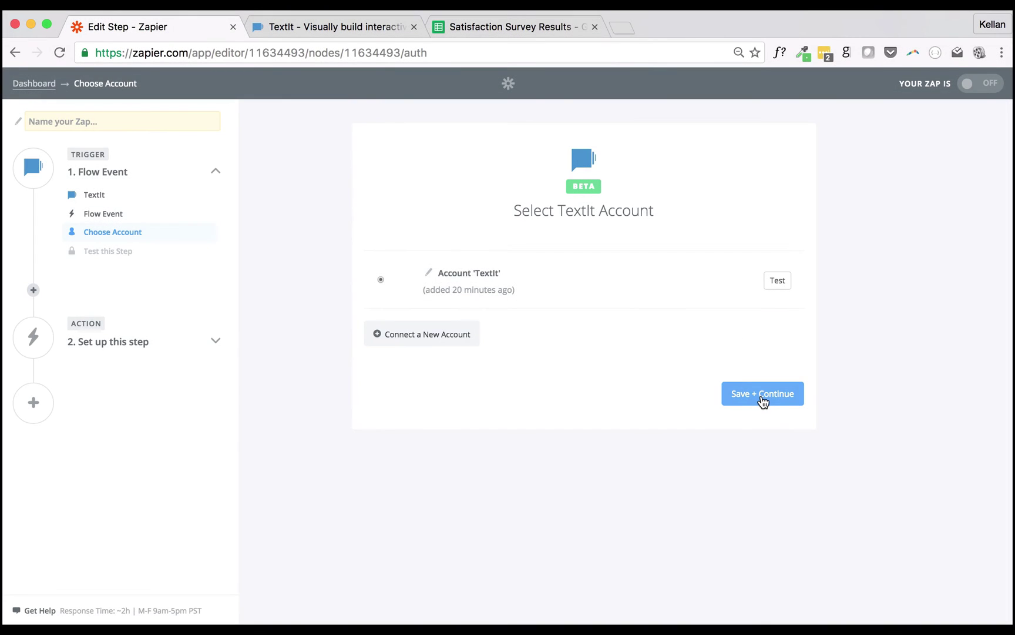
Use the existing TextIt account and set the trigger event to satisfaction-results.
{"action": "left_click", "coordinate": [761, 397]}
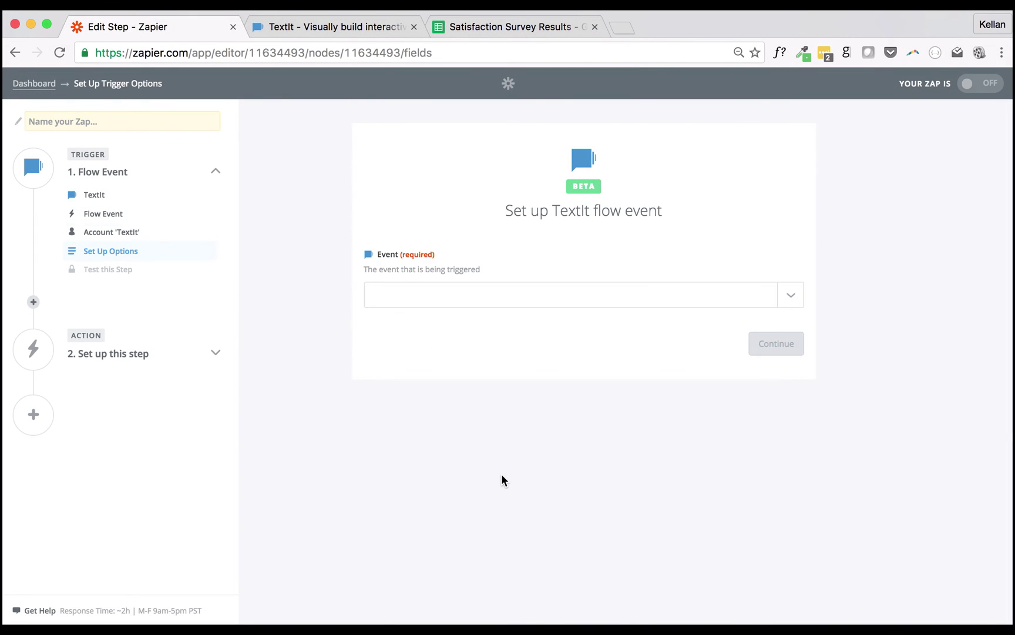
{"action": "left_click", "coordinate": [549, 299]}
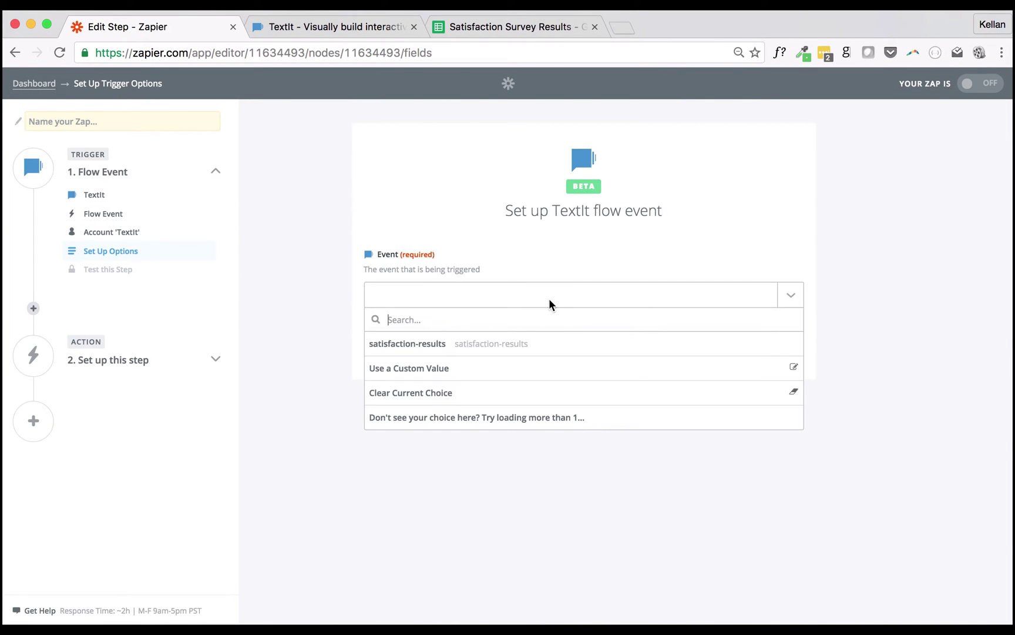
{"action": "left_click", "coordinate": [563, 352]}
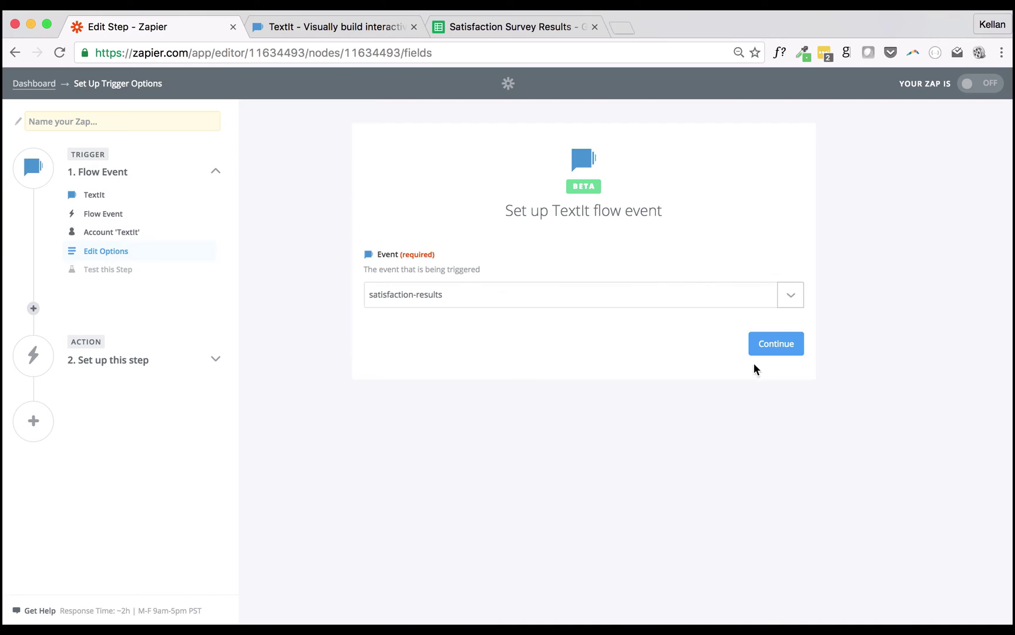
{"action": "left_click", "coordinate": [770, 340]}
Fetch a sample flow event and review its survey answer fields.
{"action": "left_click", "coordinate": [730, 460]}
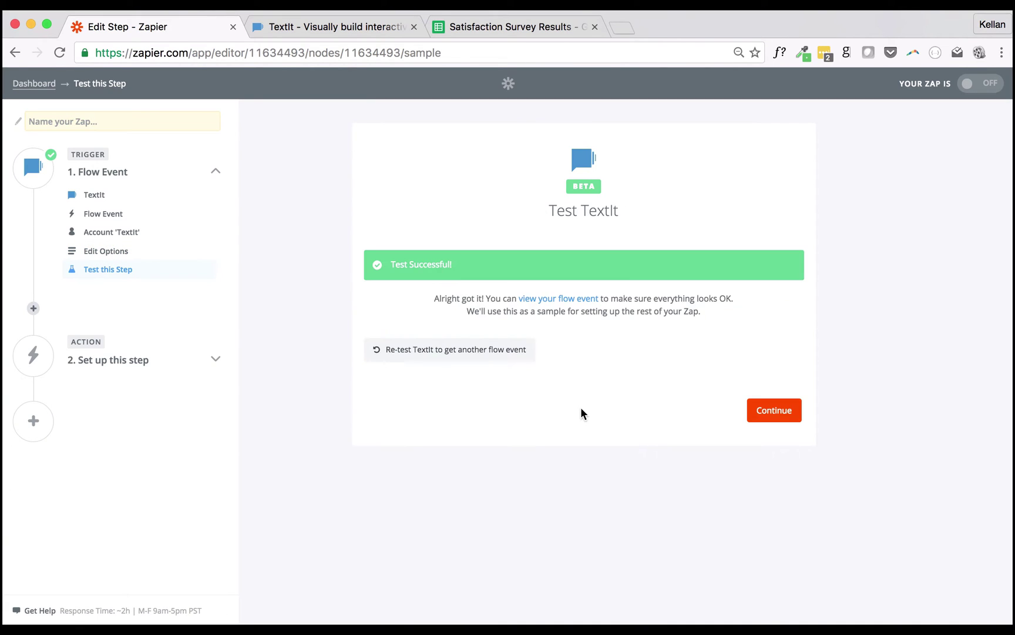
{"action": "left_click", "coordinate": [565, 299]}
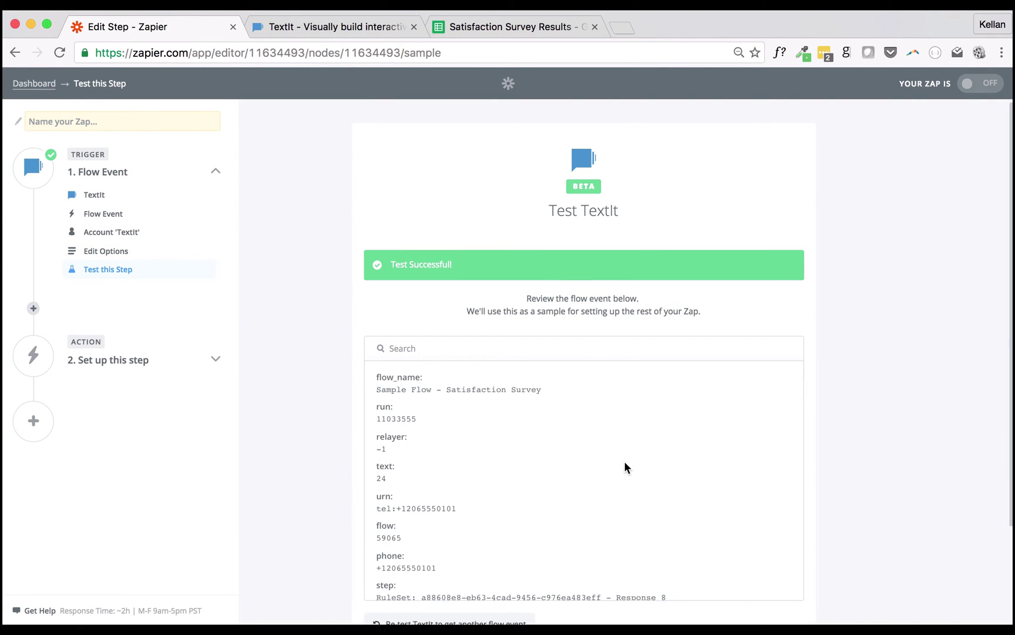
{"action": "scroll", "coordinate": [624, 466], "scroll_direction": "down", "scroll_amount": 2}
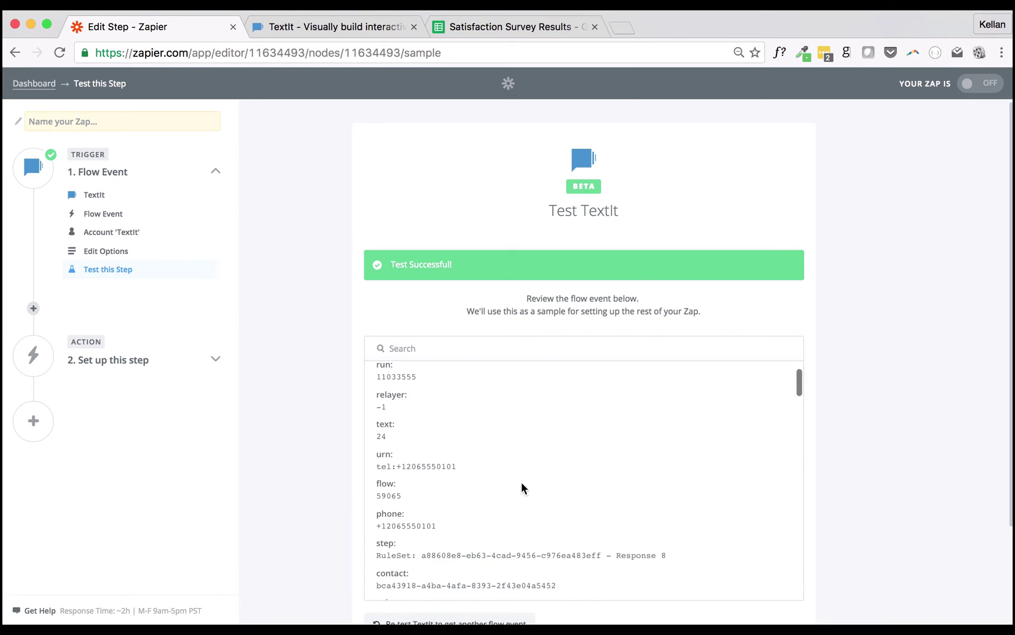
{"action": "scroll", "coordinate": [522, 484], "scroll_direction": "down", "scroll_amount": 8}
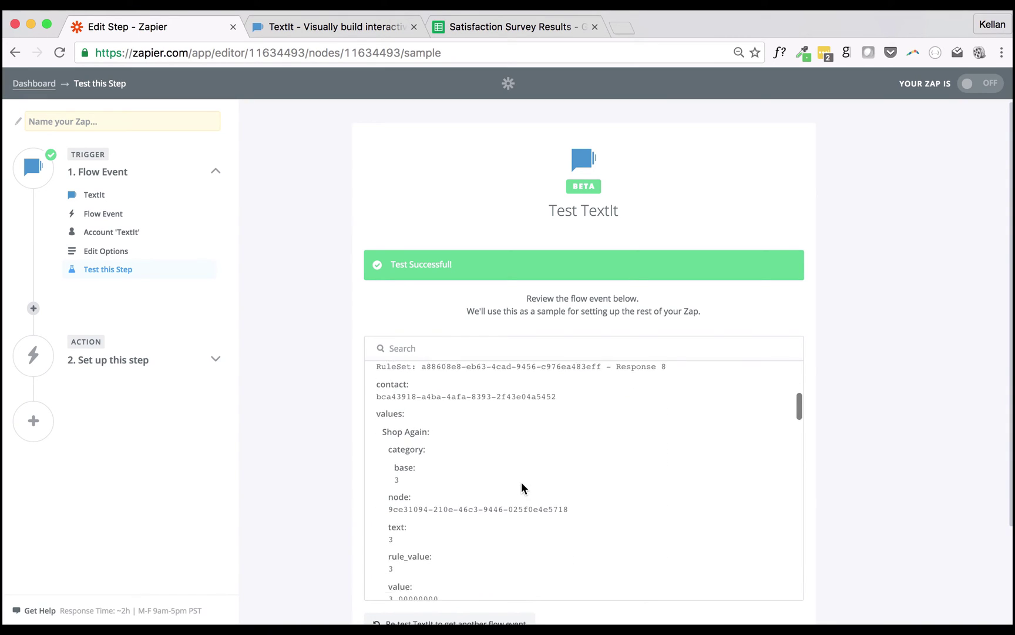
{"action": "scroll", "coordinate": [522, 482], "scroll_direction": "down", "scroll_amount": 2}
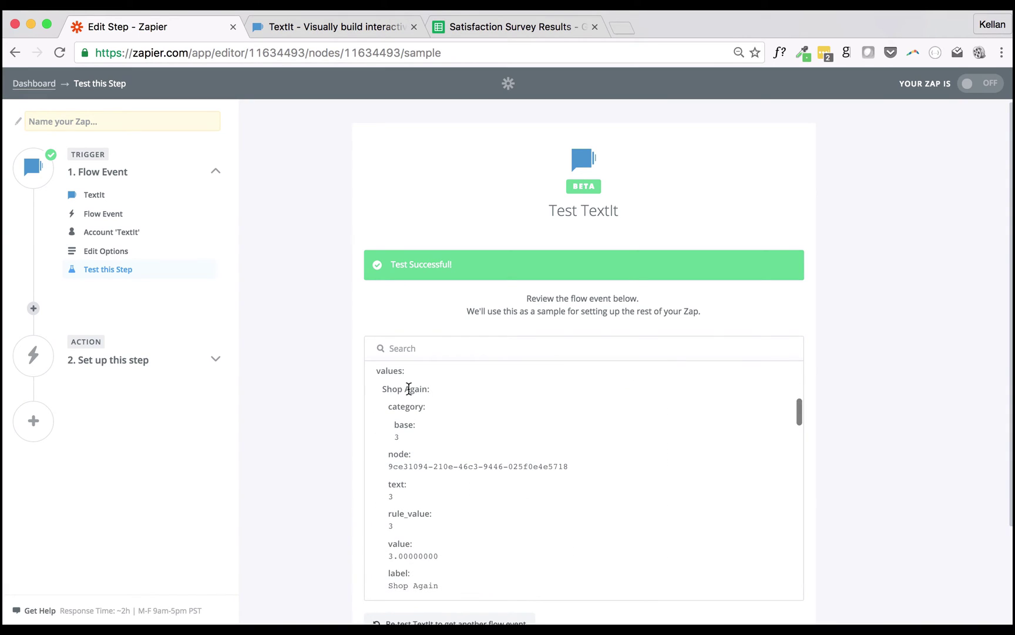
{"action": "scroll", "coordinate": [575, 539], "scroll_direction": "down", "scroll_amount": 5}
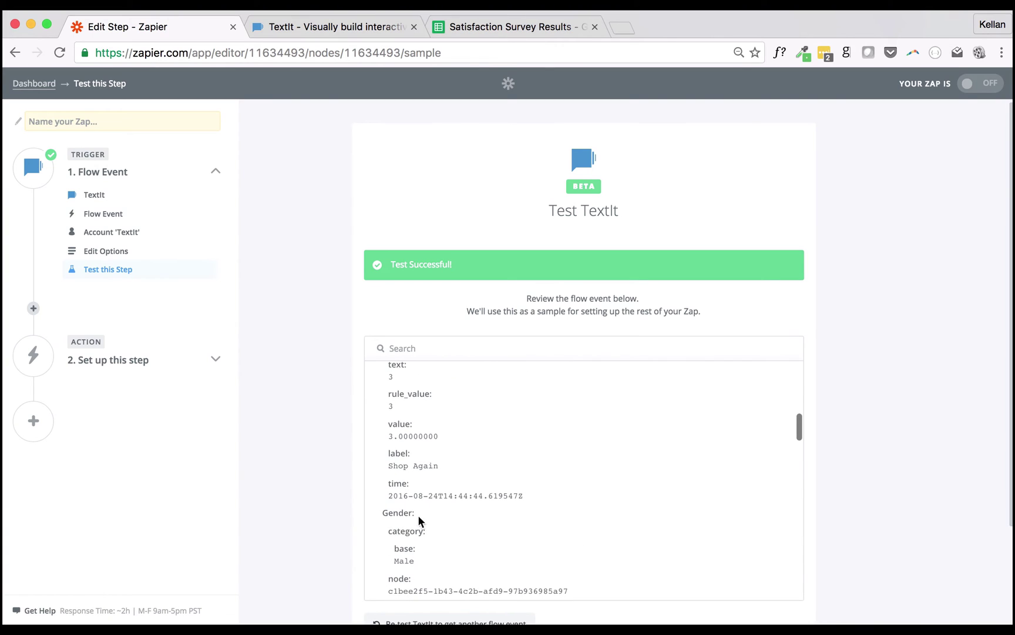
{"action": "scroll", "coordinate": [537, 532], "scroll_direction": "down", "scroll_amount": 8}
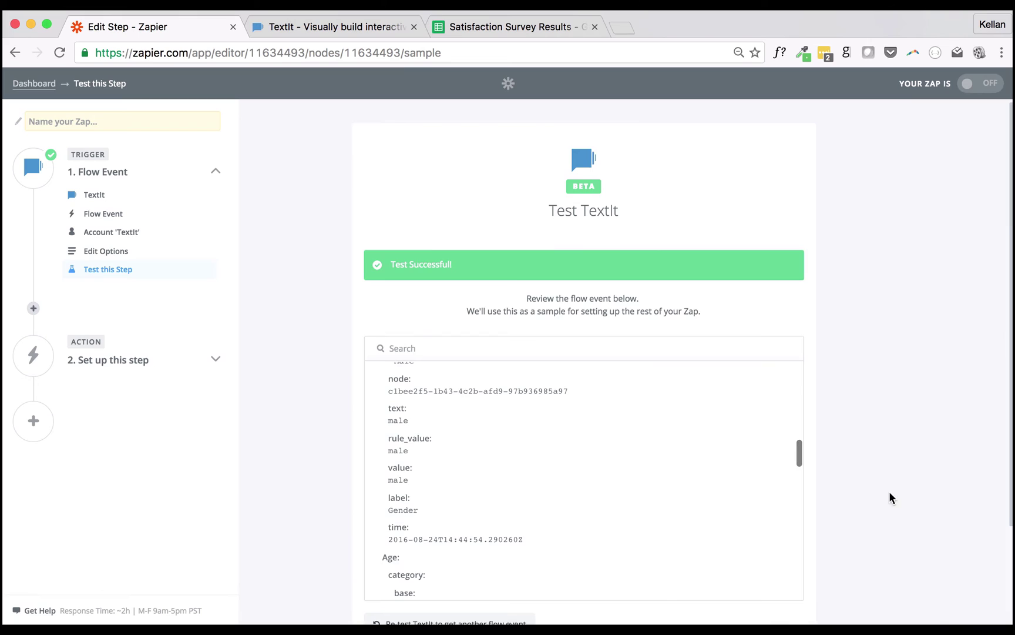
{"action": "scroll", "coordinate": [905, 503], "scroll_direction": "down", "scroll_amount": 5}
{"action": "left_click", "coordinate": [755, 577]}
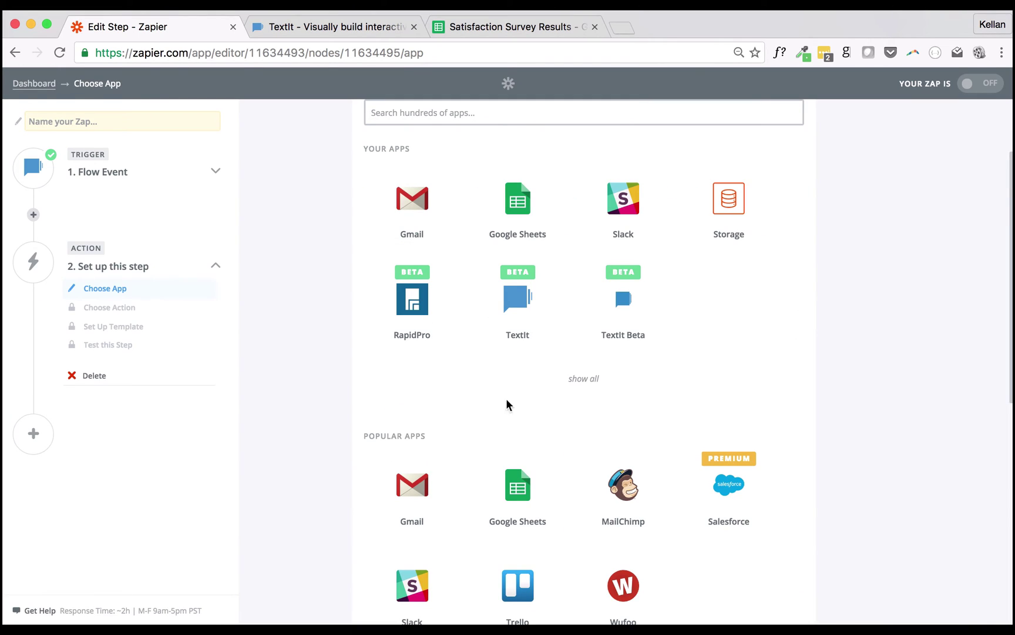
Set the action to Google Sheets Create Spreadsheet Row on Sheet1 of Satisfaction Survey Results.
{"action": "left_click", "coordinate": [521, 210]}
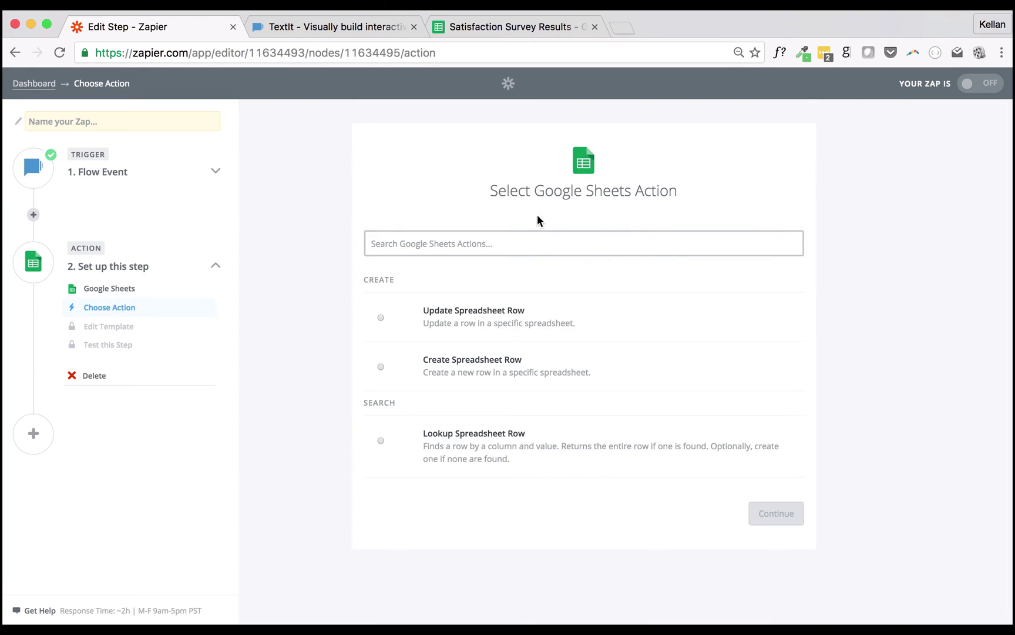
{"action": "left_click", "coordinate": [611, 365]}
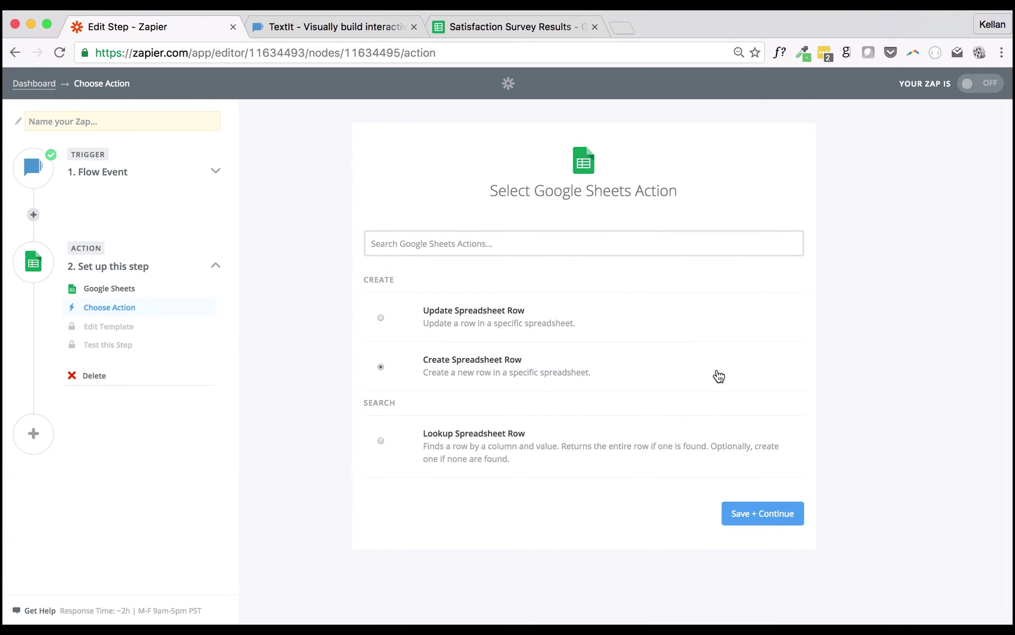
{"action": "left_click", "coordinate": [789, 520]}
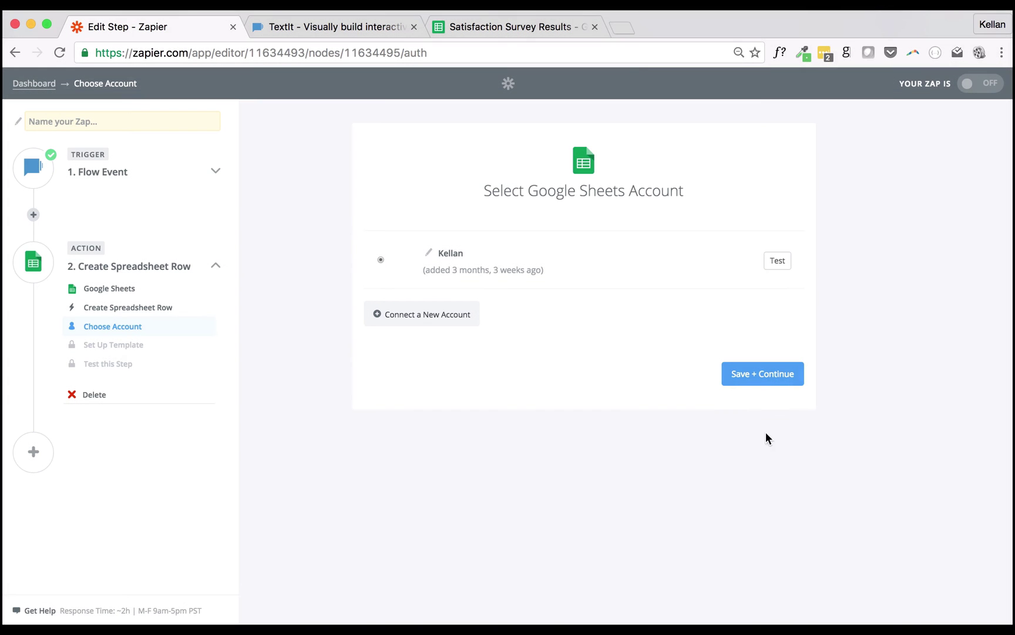
{"action": "left_click", "coordinate": [755, 379]}
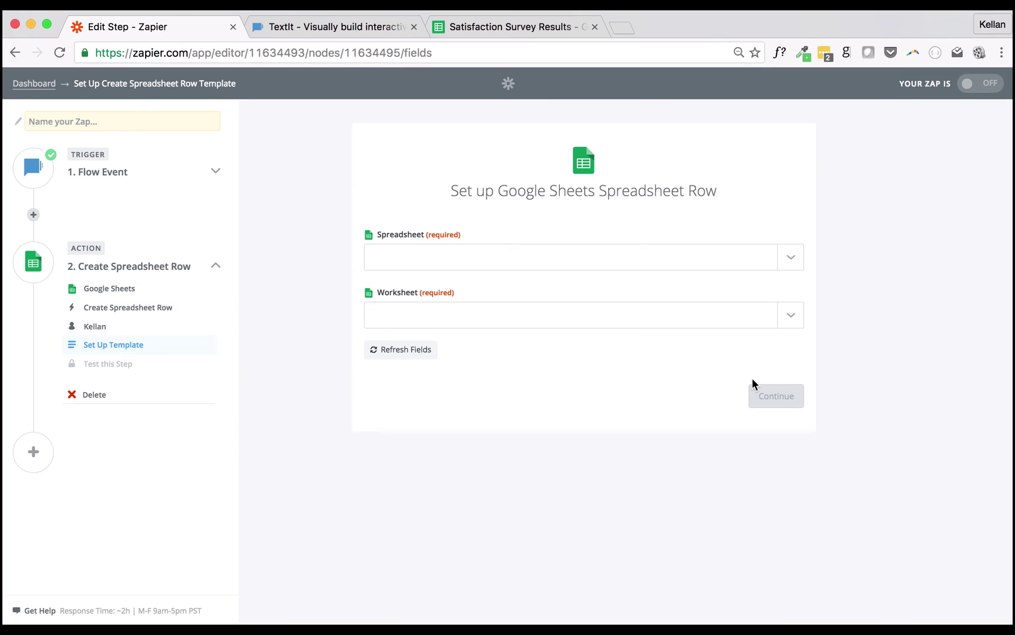
{"action": "left_click", "coordinate": [541, 259]}
{"action": "left_click", "coordinate": [521, 302]}
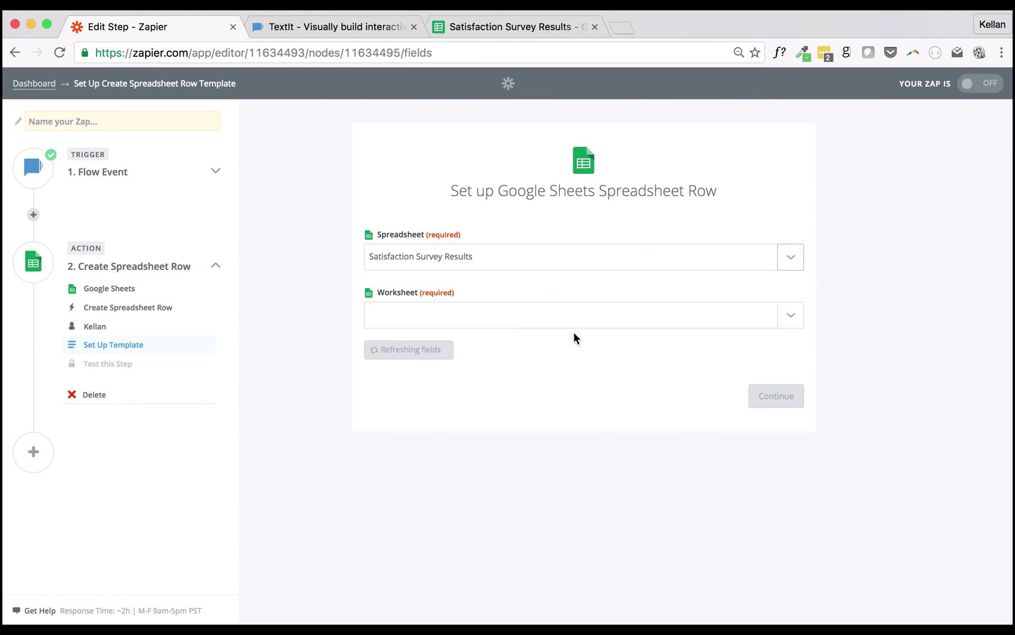
{"action": "left_click", "coordinate": [571, 320]}
{"action": "left_click", "coordinate": [458, 373]}
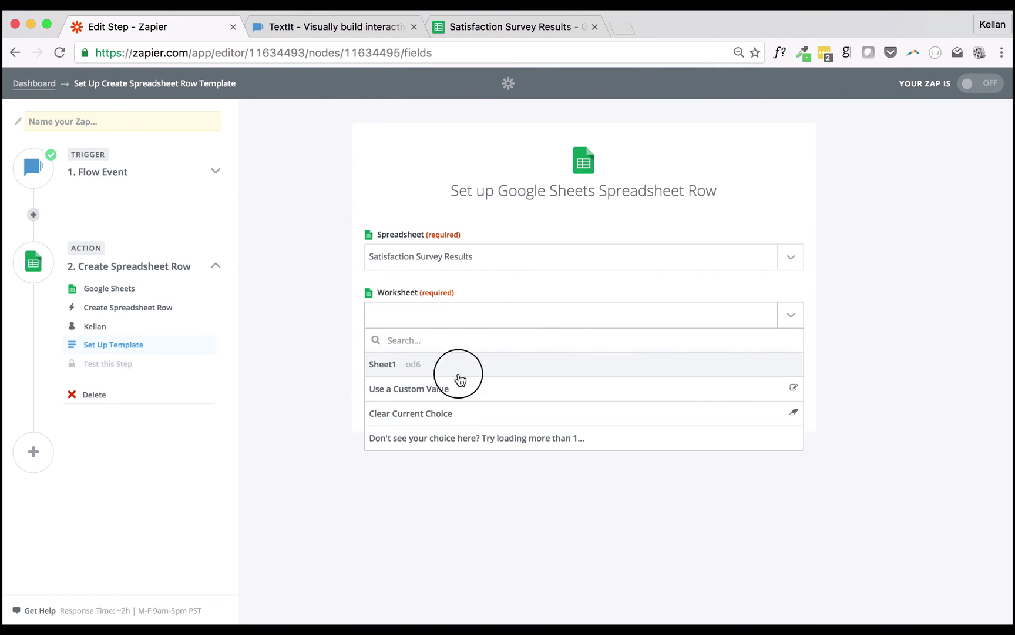
Fill the Recommend column with the Values Recommend Rule Value field.
{"action": "left_click", "coordinate": [798, 381]}
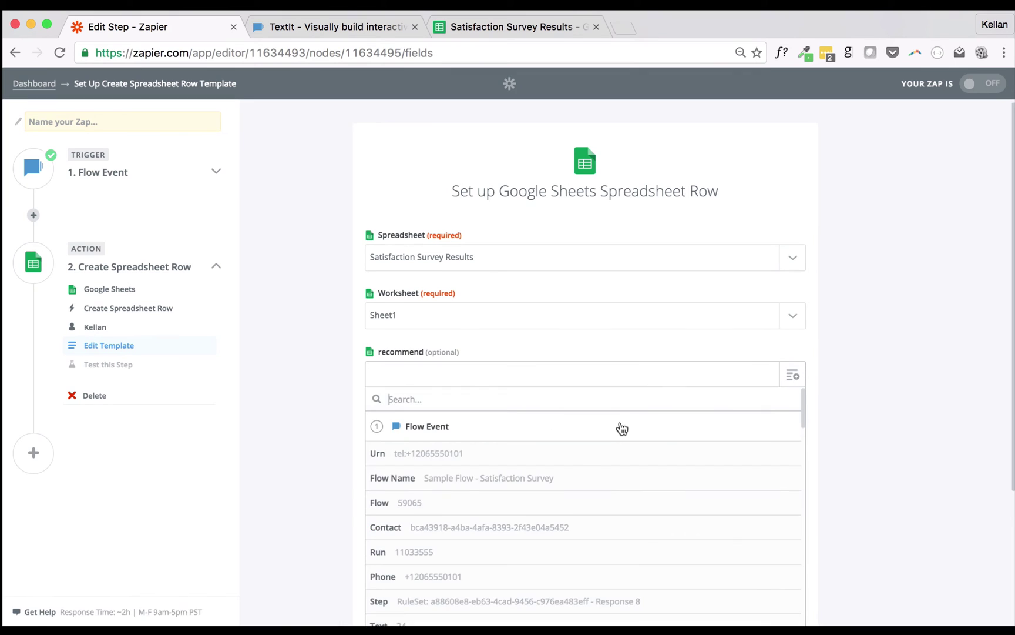
{"action": "scroll", "coordinate": [590, 481], "scroll_direction": "down", "scroll_amount": 1}
{"action": "scroll", "coordinate": [591, 481], "scroll_direction": "down", "scroll_amount": 1}
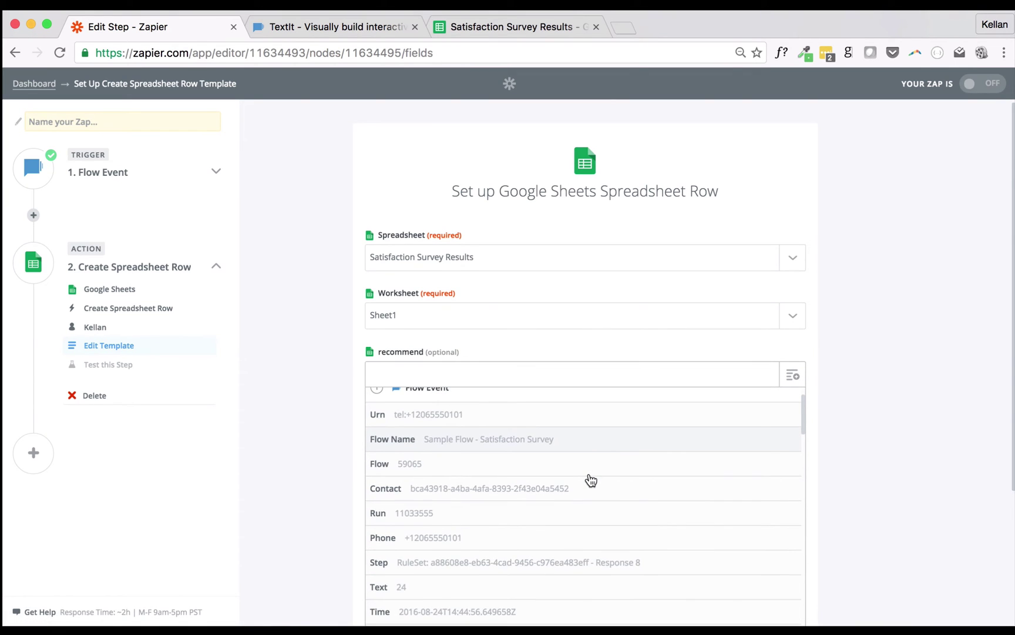
{"action": "scroll", "coordinate": [591, 481], "scroll_direction": "down", "scroll_amount": 5}
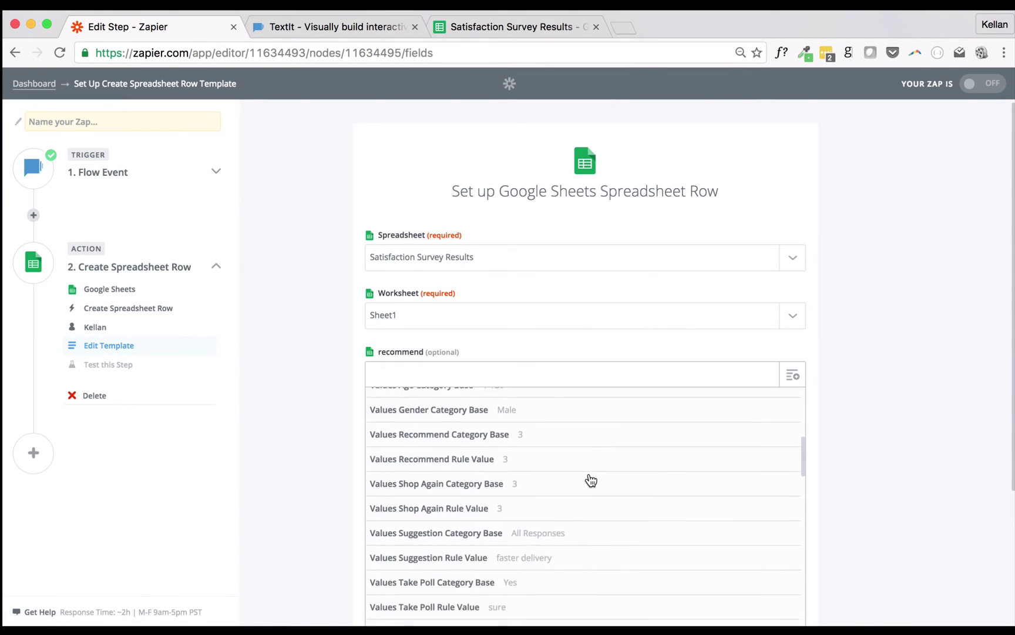
{"action": "scroll", "coordinate": [591, 480], "scroll_direction": "down", "scroll_amount": 1}
{"action": "scroll", "coordinate": [589, 479], "scroll_direction": "up", "scroll_amount": 3}
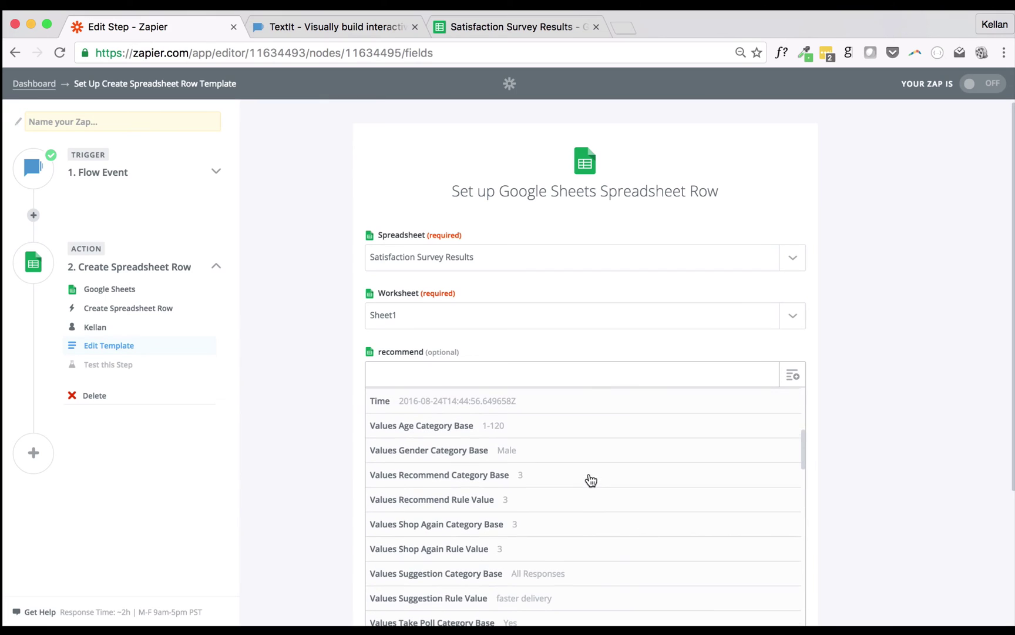
{"action": "left_click", "coordinate": [487, 506]}
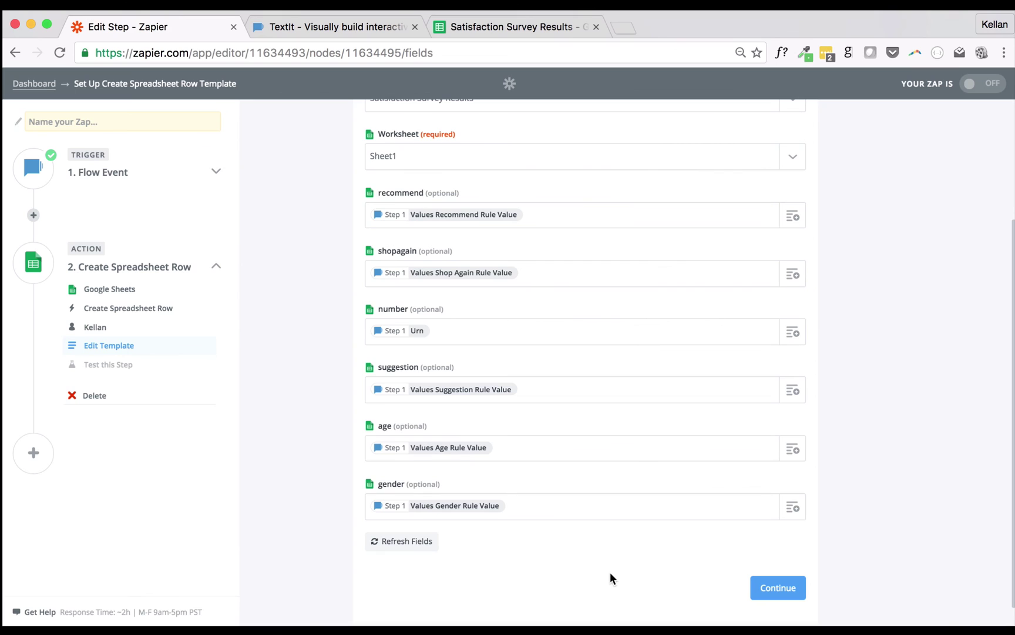
Create a test row in the Google Sheet, review its data, and finish the action step.
{"action": "left_click", "coordinate": [777, 588]}
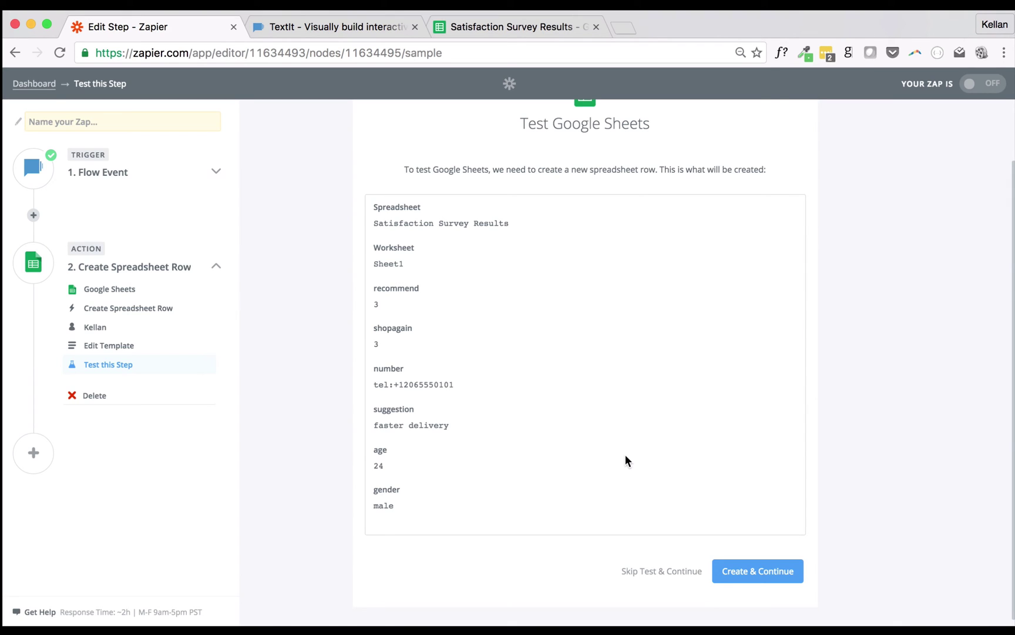
{"action": "left_click", "coordinate": [777, 571]}
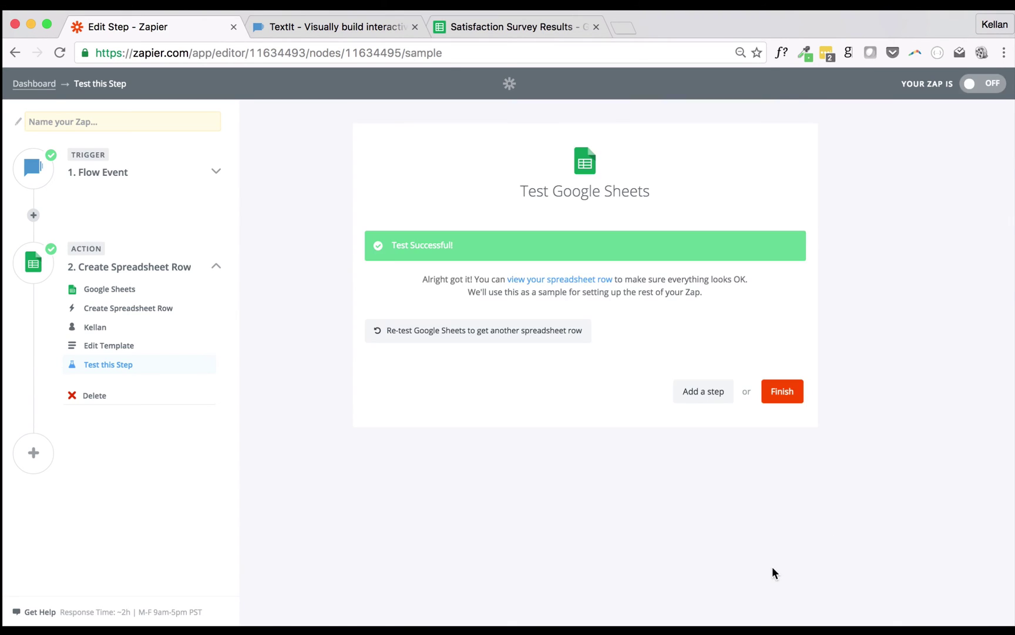
{"action": "left_click", "coordinate": [580, 278]}
{"action": "scroll", "coordinate": [630, 413], "scroll_direction": "down", "scroll_amount": 1}
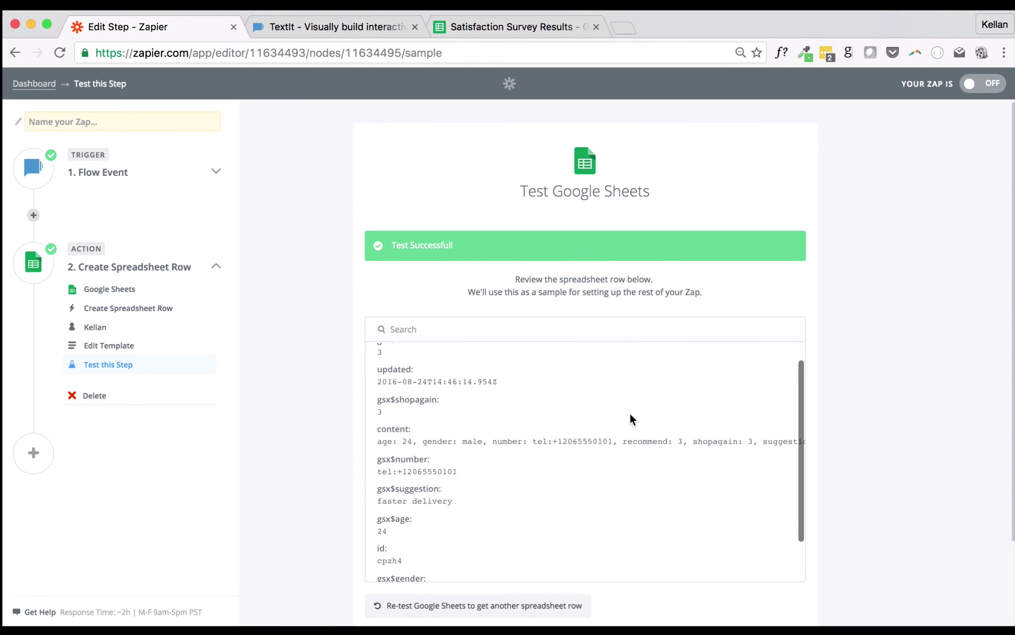
{"action": "scroll", "coordinate": [603, 450], "scroll_direction": "right", "scroll_amount": 1}
{"action": "scroll", "coordinate": [604, 453], "scroll_direction": "right", "scroll_amount": 3}
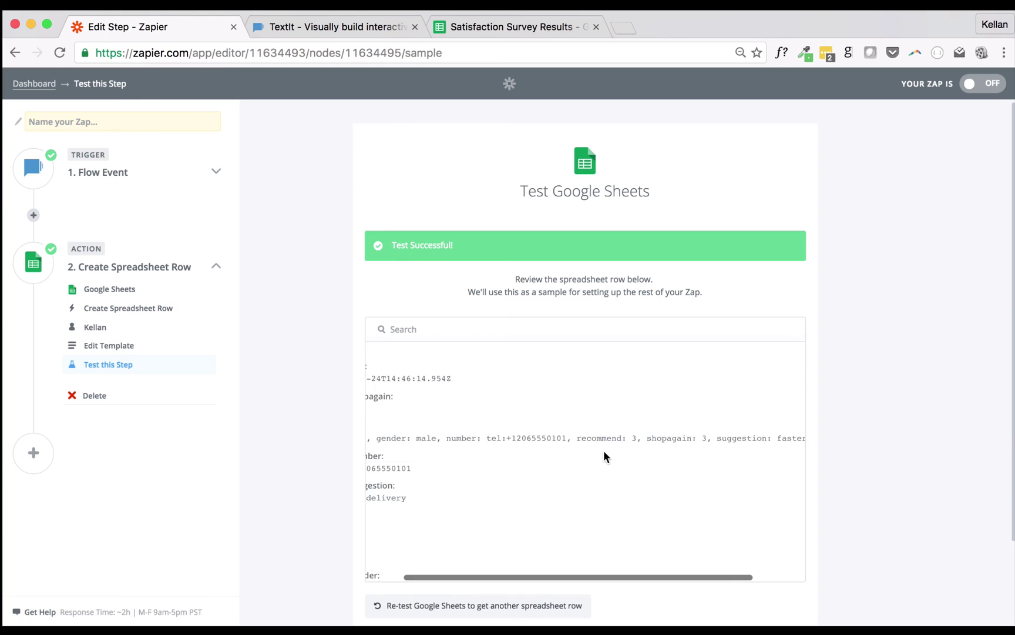
{"action": "scroll", "coordinate": [604, 452], "scroll_direction": "left", "scroll_amount": 2}
{"action": "scroll", "coordinate": [604, 457], "scroll_direction": "left", "scroll_amount": 2}
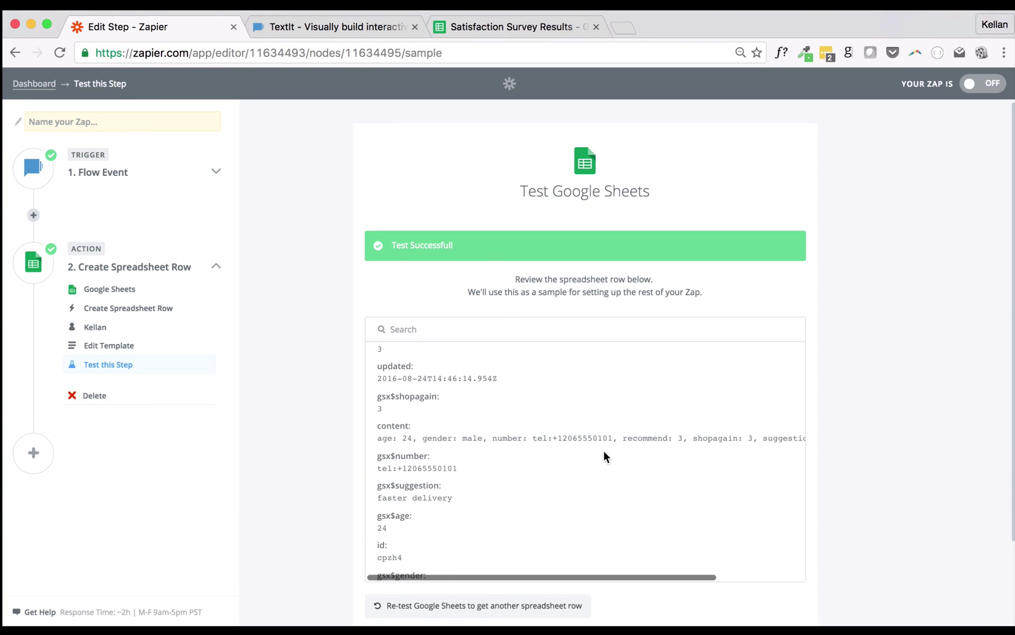
{"action": "scroll", "coordinate": [604, 457], "scroll_direction": "down", "scroll_amount": 3}
{"action": "scroll", "coordinate": [912, 409], "scroll_direction": "down", "scroll_amount": 3}
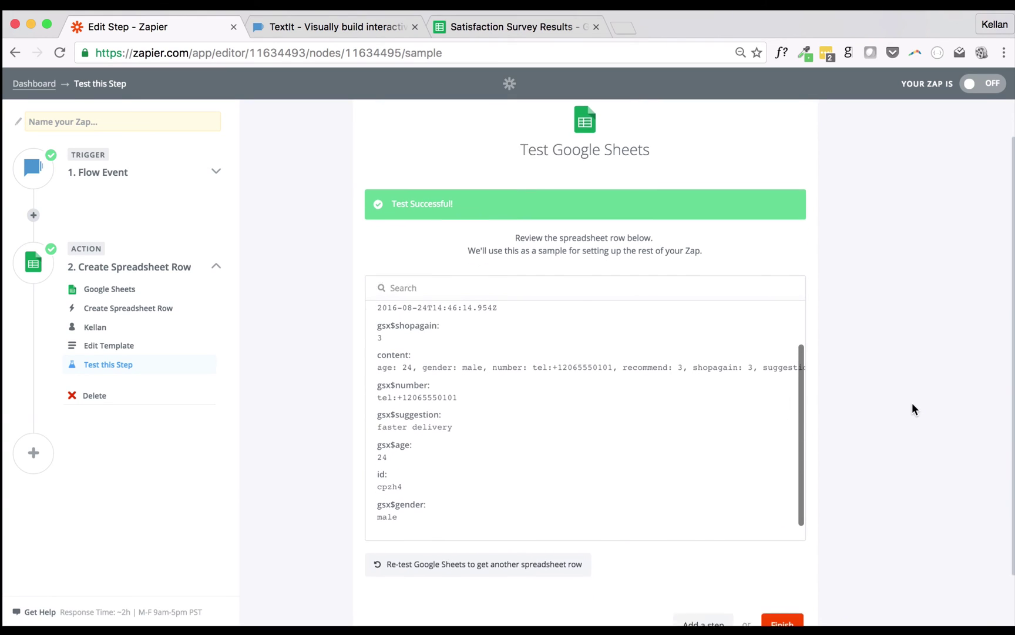
{"action": "left_click", "coordinate": [793, 561]}
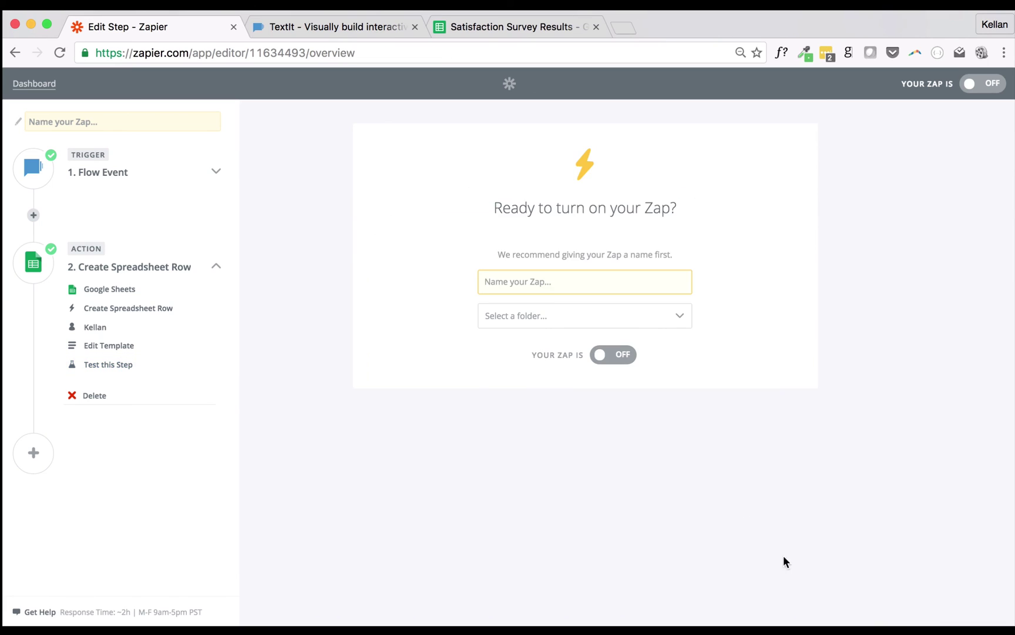
Delete placeholder row 2 from the Satisfaction Survey Results sheet, then return to Zapier.
{"action": "left_click", "coordinate": [482, 32]}
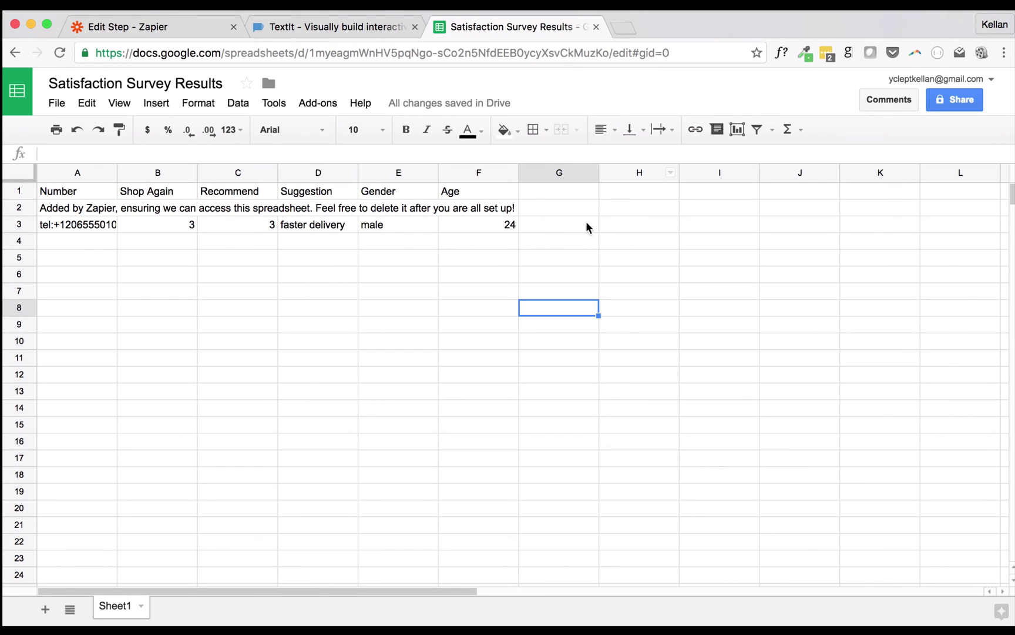
{"action": "left_click", "coordinate": [321, 275]}
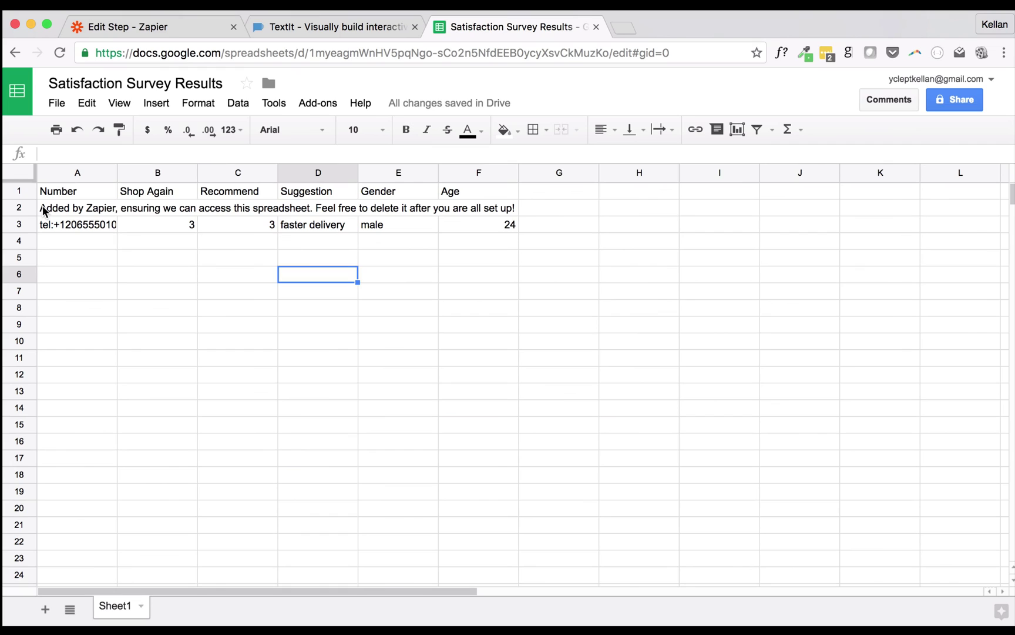
{"action": "left_click", "coordinate": [26, 201]}
{"action": "right_click", "coordinate": [26, 201]}
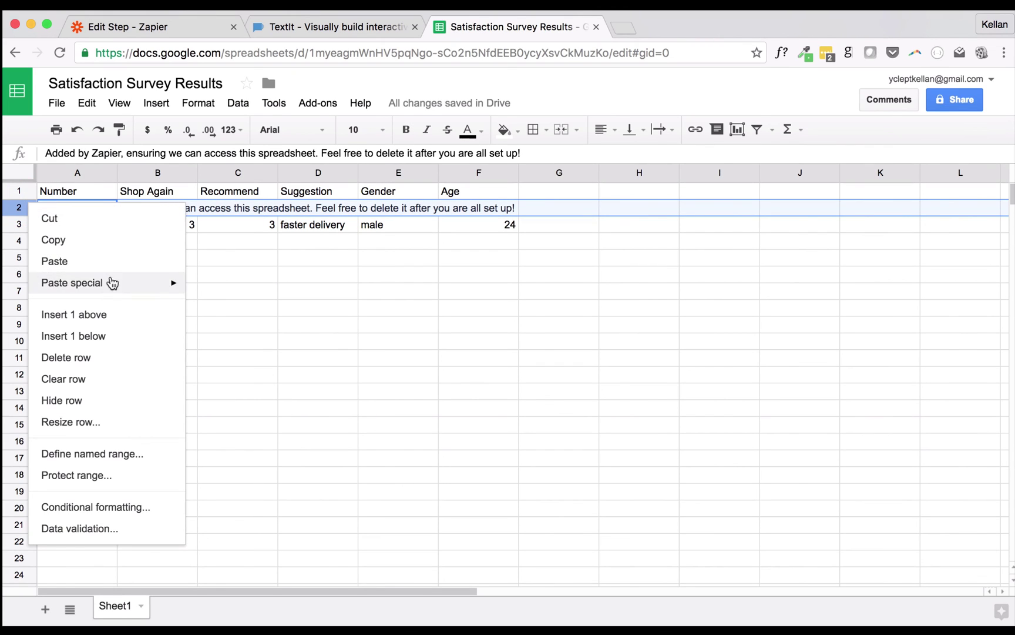
{"action": "left_click", "coordinate": [108, 367]}
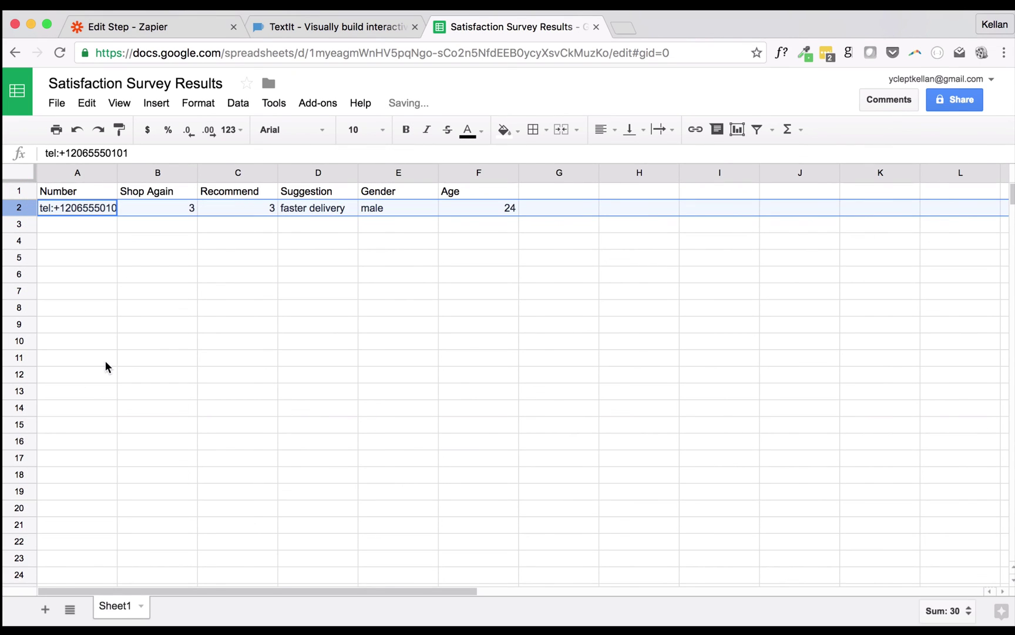
{"action": "left_click", "coordinate": [351, 360]}
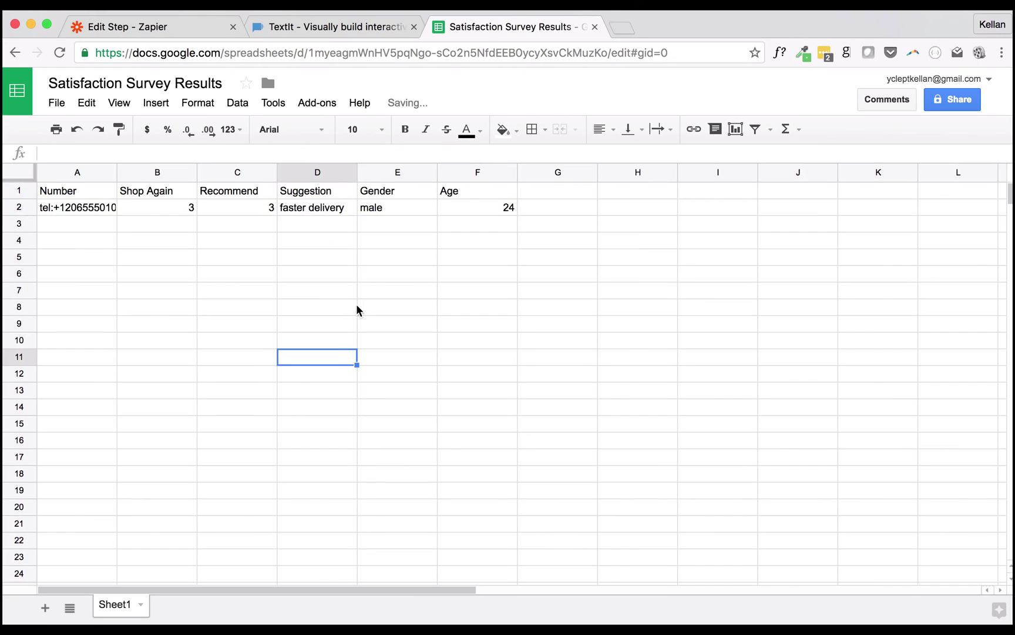
{"action": "left_click", "coordinate": [204, 24]}
Name the Zap 'Satisfaction Survey Results' and switch it on.
{"action": "left_click", "coordinate": [584, 284]}
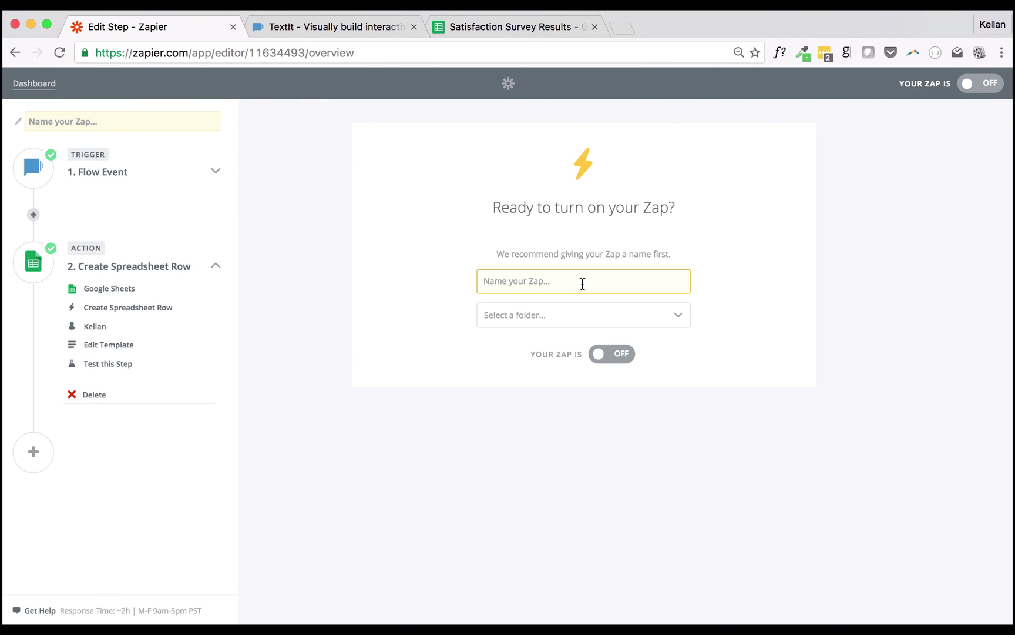
{"action": "type", "text": "Satisfaction Survey Results"}
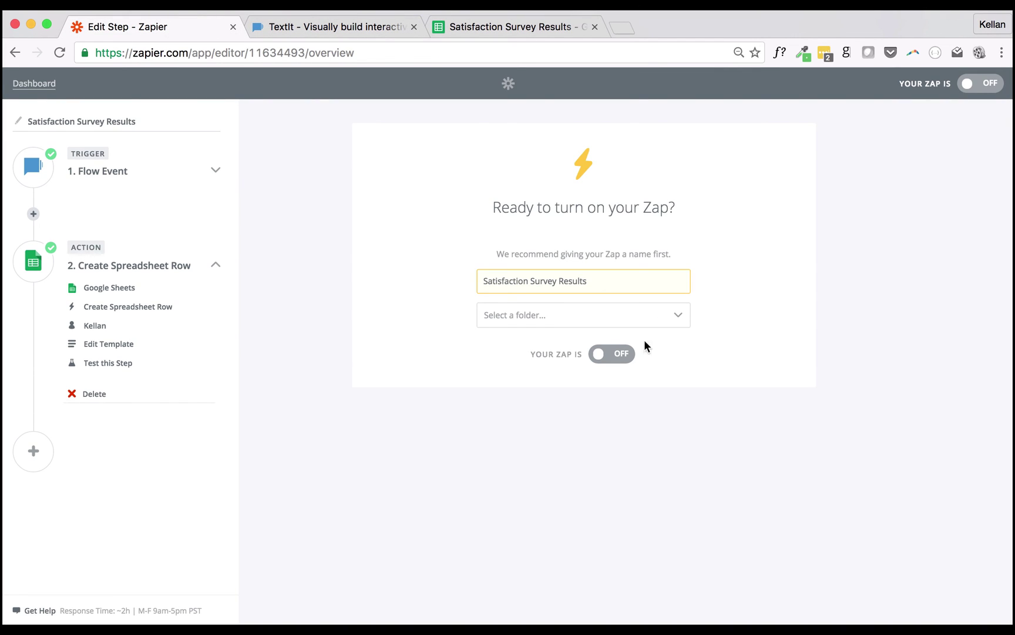
{"action": "left_click", "coordinate": [608, 355]}
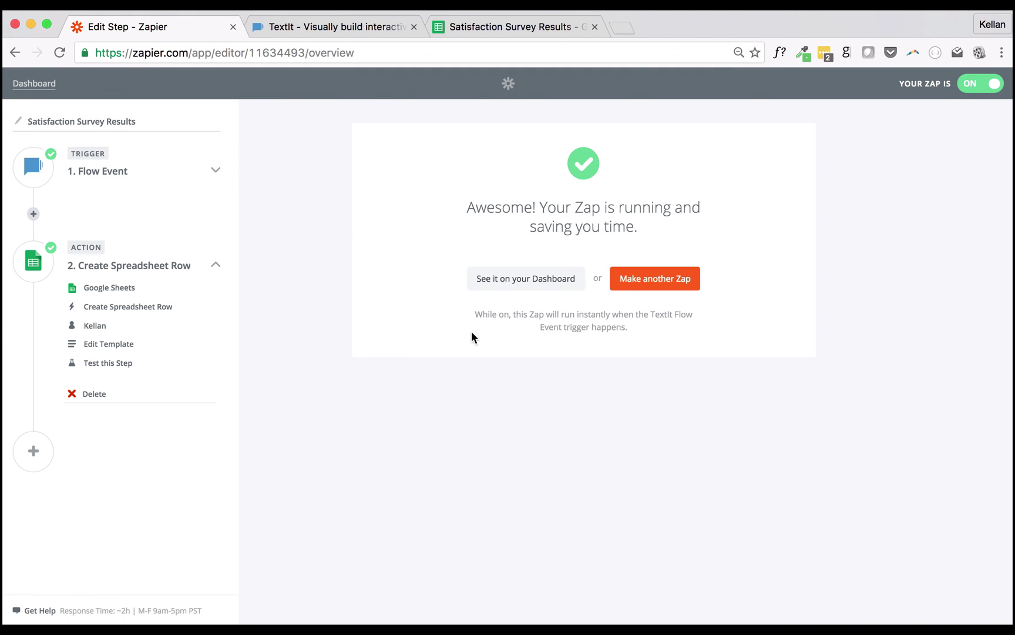